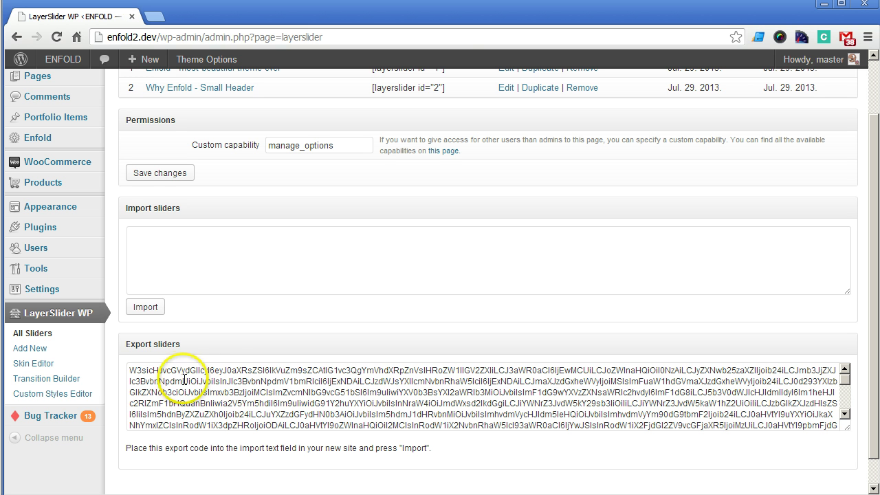
left_click_drag(207, 364, 139, 363)
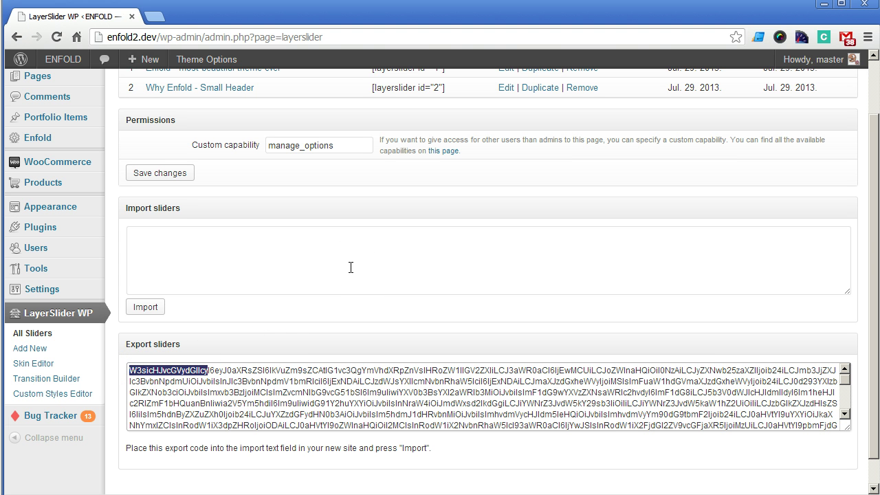
left_click(148, 266)
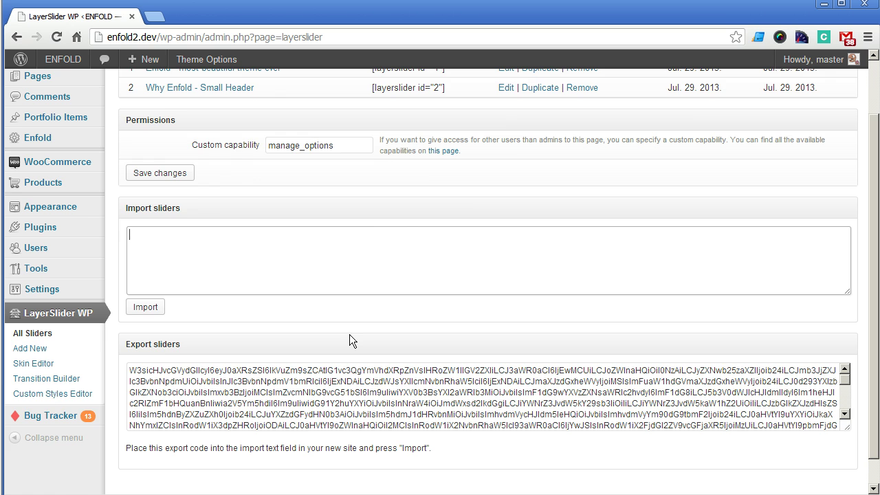
- Import the sample sliders and open the slider with ID 1, "Enfold - most beautiful theme ever", for editing
scroll(350, 334, "up", 1)
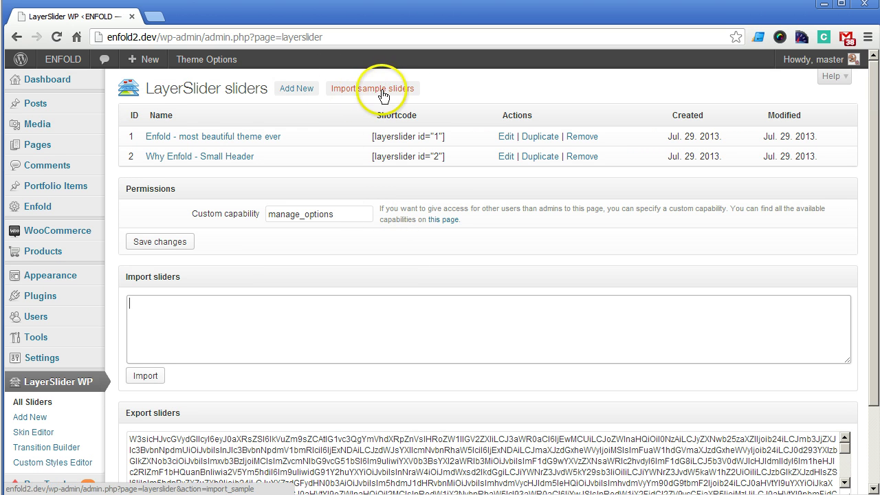
left_click(348, 97)
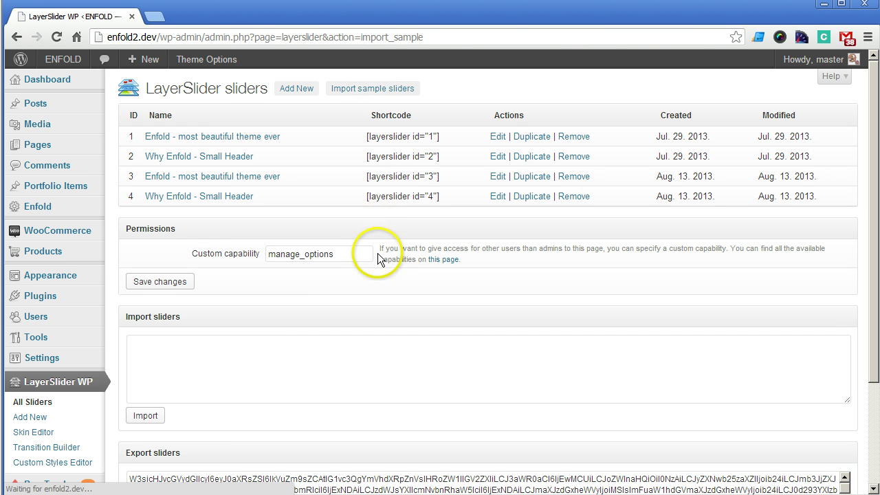
left_click(220, 143)
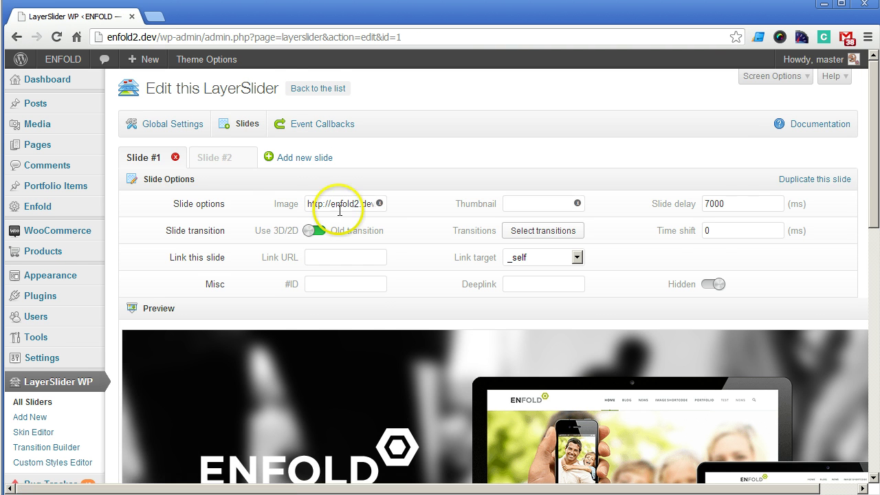
scroll(365, 247, "down", 5)
scroll(366, 252, "up", 5)
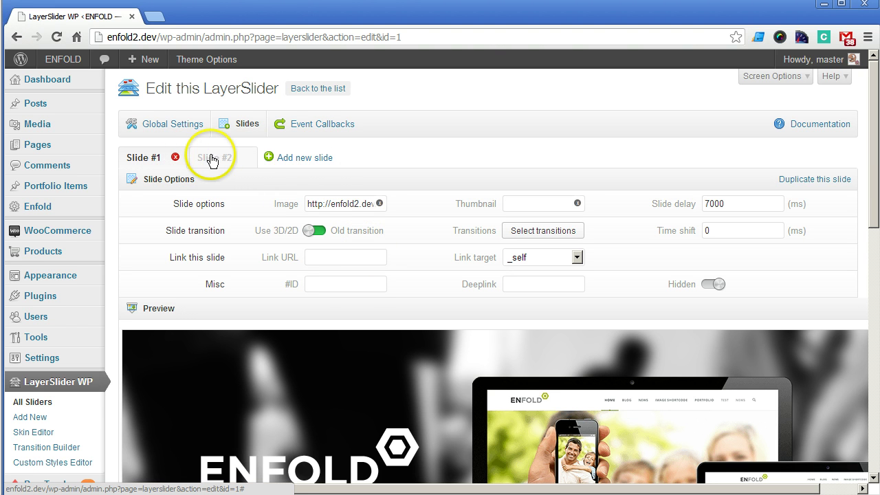
- Set the slider width to 1120 in the slider's global settings, keeping the full-width slider option enabled
left_click(172, 123)
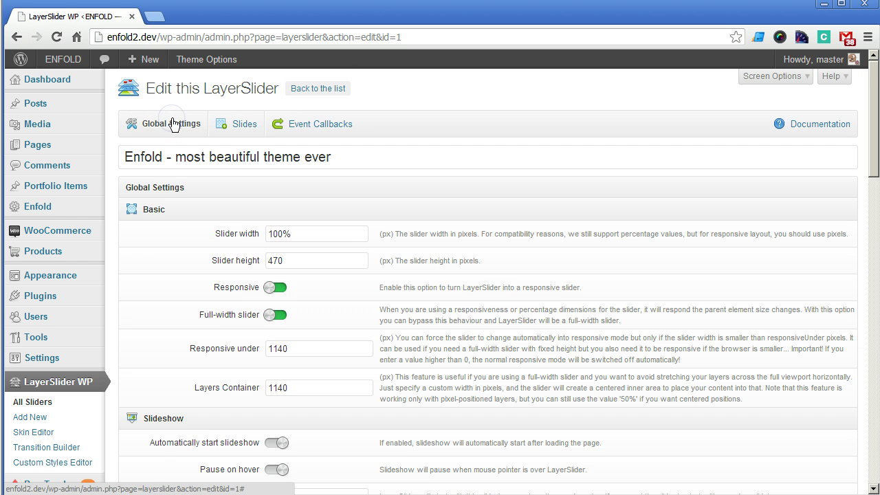
scroll(406, 226, "down", 1)
scroll(364, 213, "down", 1)
scroll(317, 185, "up", 1)
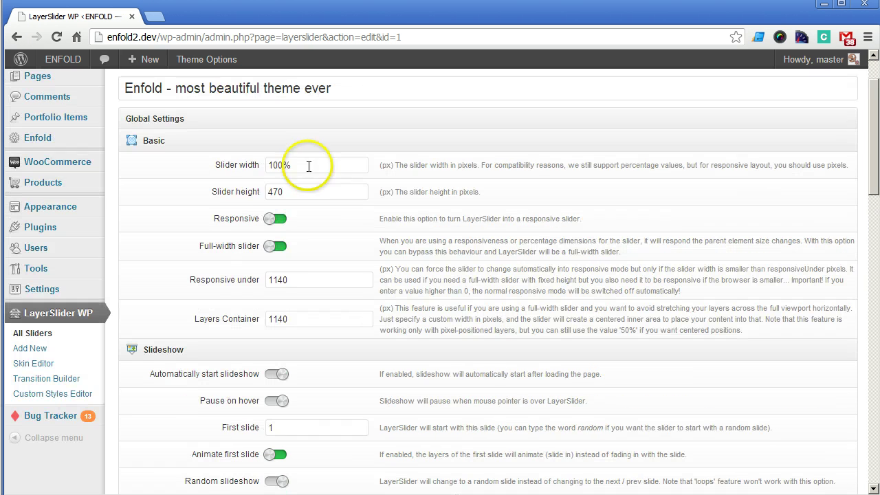
left_click(239, 165)
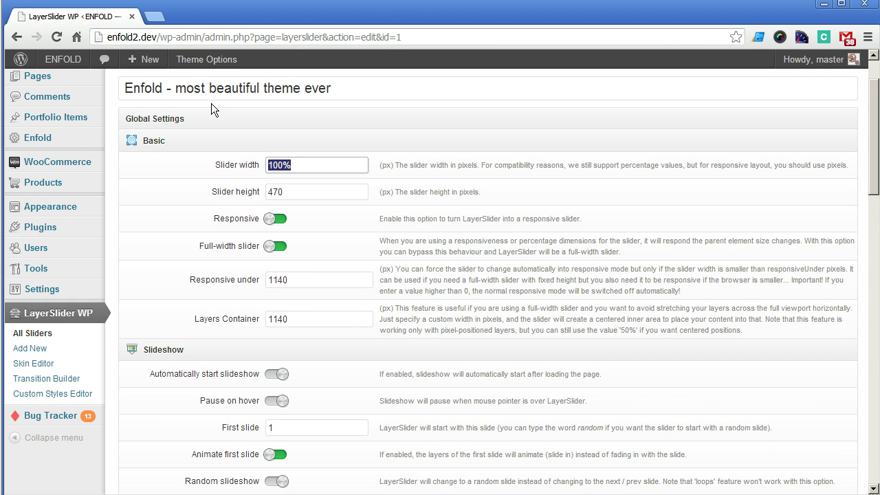
type("1120")
left_click(295, 192)
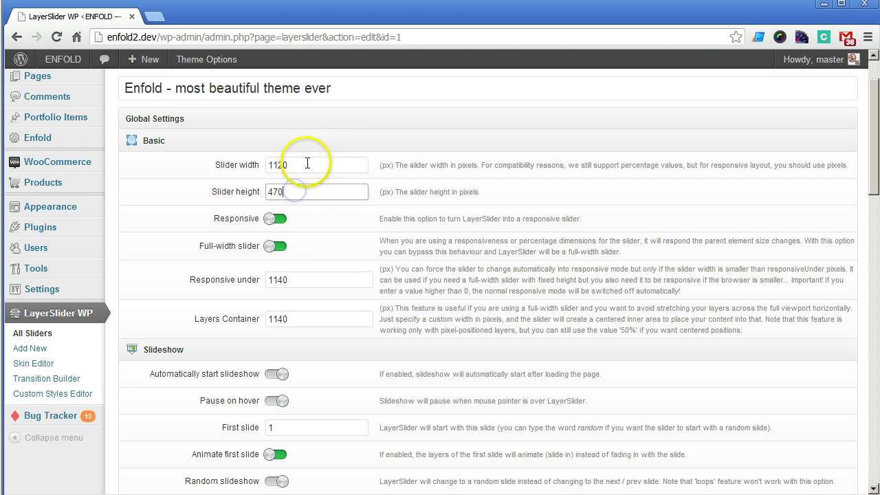
left_click(307, 163)
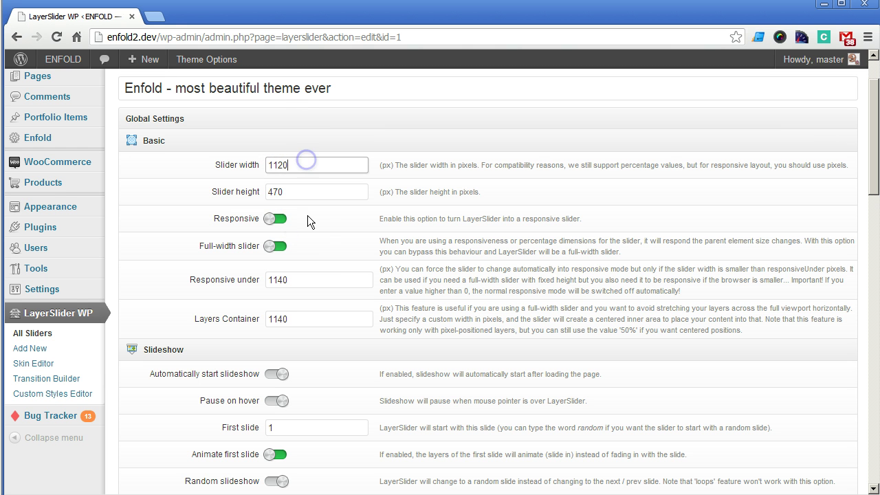
left_click(267, 247)
left_click(281, 251)
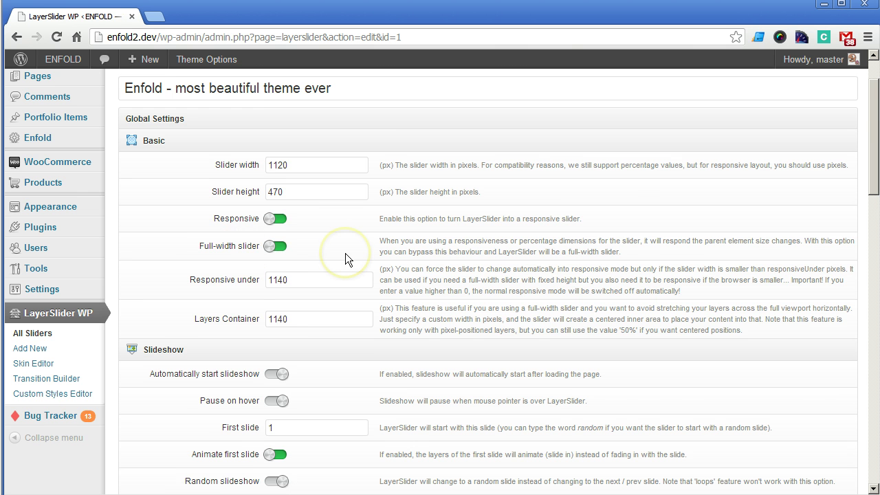
- Enable automatic slideshow start and pause on hover for the slider
scroll(346, 253, "down", 3)
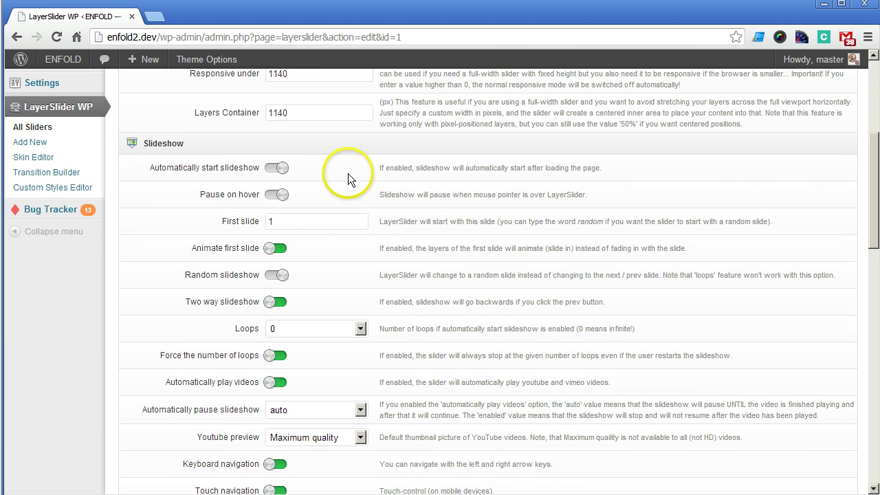
left_click(282, 169)
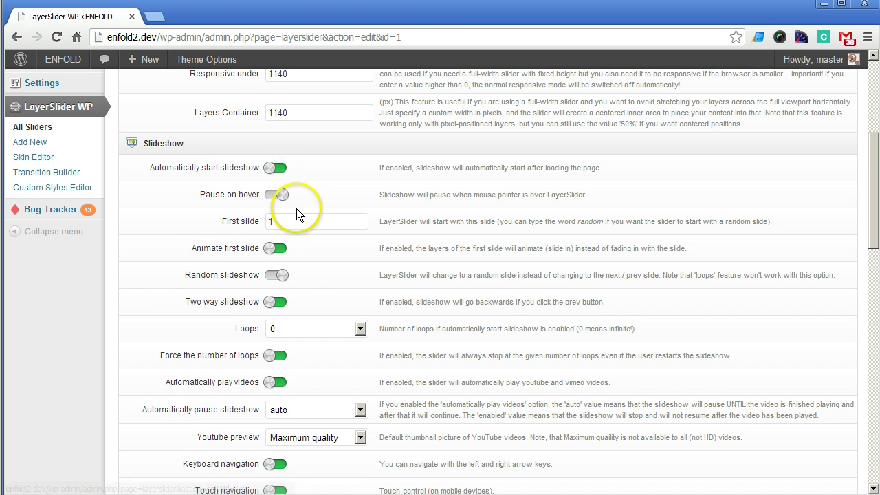
left_click(282, 194)
- Examine the remaining global settings for slideshow, appearance, navigation, thumbnails and troubleshooting
scroll(296, 227, "down", 2)
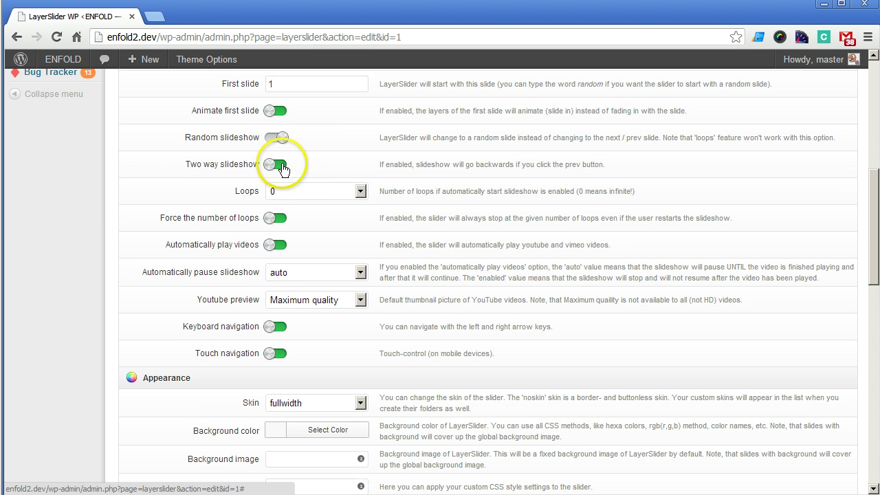
scroll(223, 216, "down", 5)
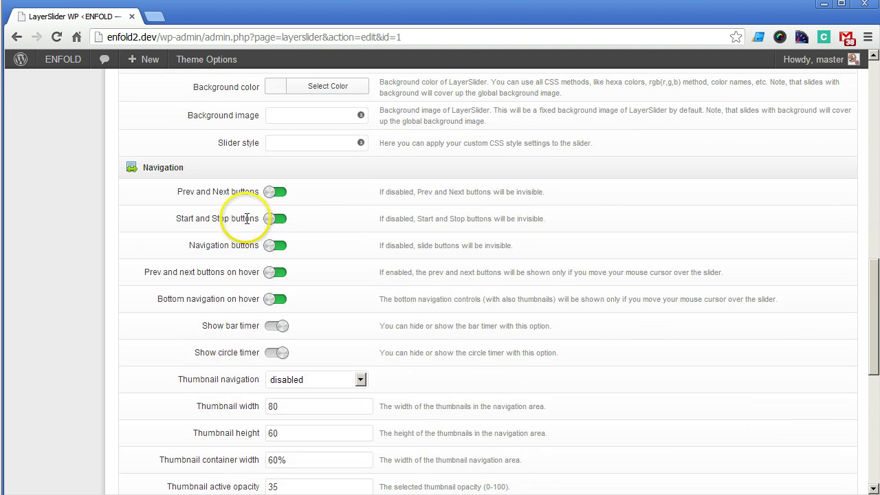
scroll(234, 216, "up", 1)
scroll(295, 202, "down", 1)
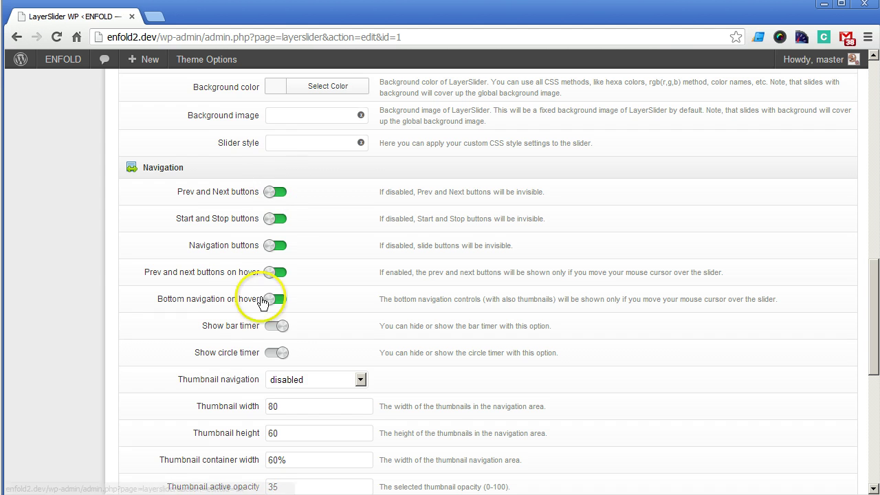
scroll(284, 208, "down", 5)
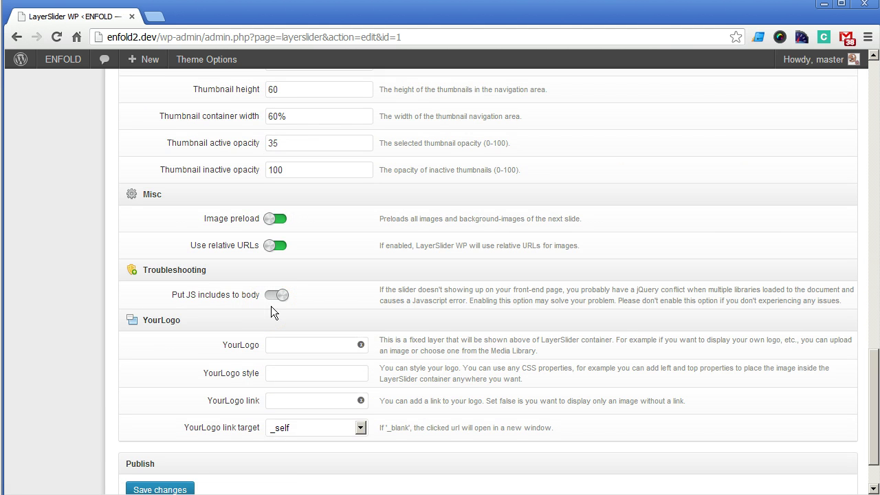
scroll(271, 306, "up", 2)
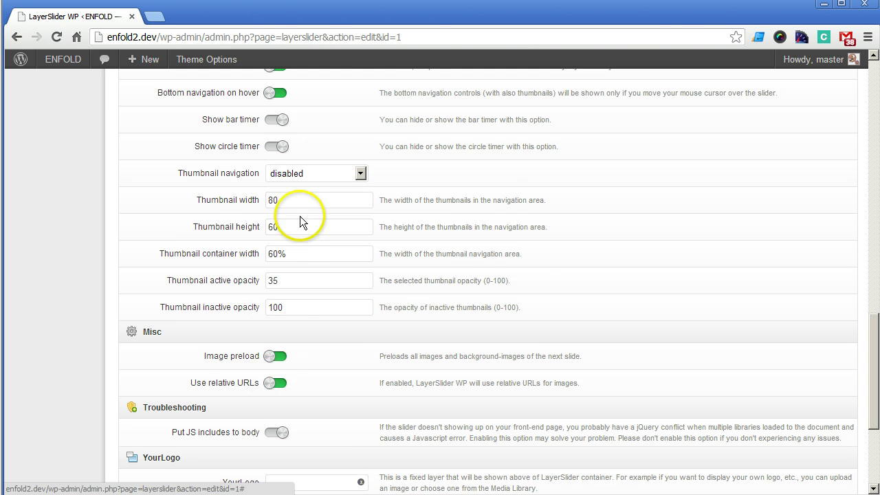
scroll(297, 199, "up", 2)
scroll(403, 295, "up", 13)
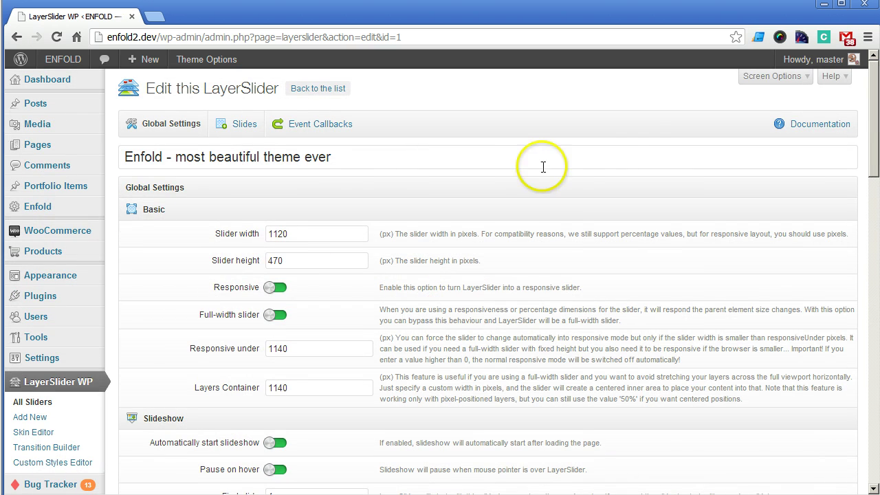
- Save the changes to the slider's global settings
scroll(633, 154, "down", 13)
scroll(617, 159, "down", 5)
left_click(180, 426)
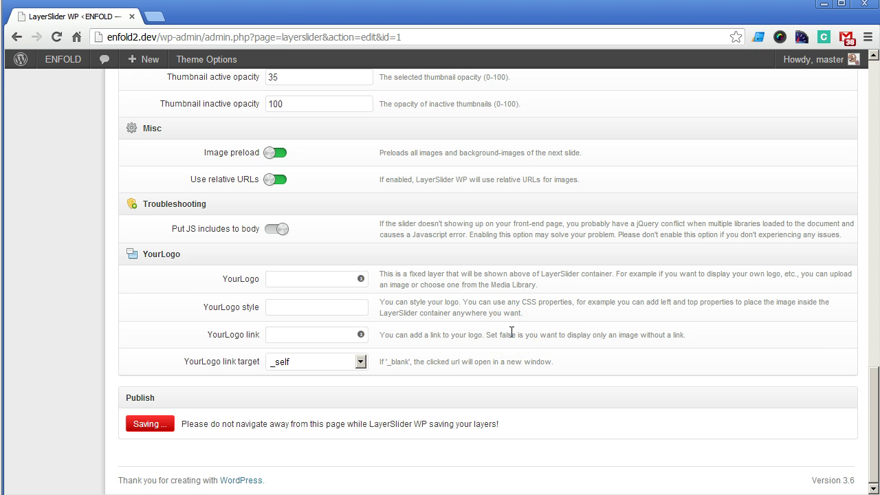
- Return to the slide editor and open the Imac layer of the first slide
scroll(511, 332, "up", 15)
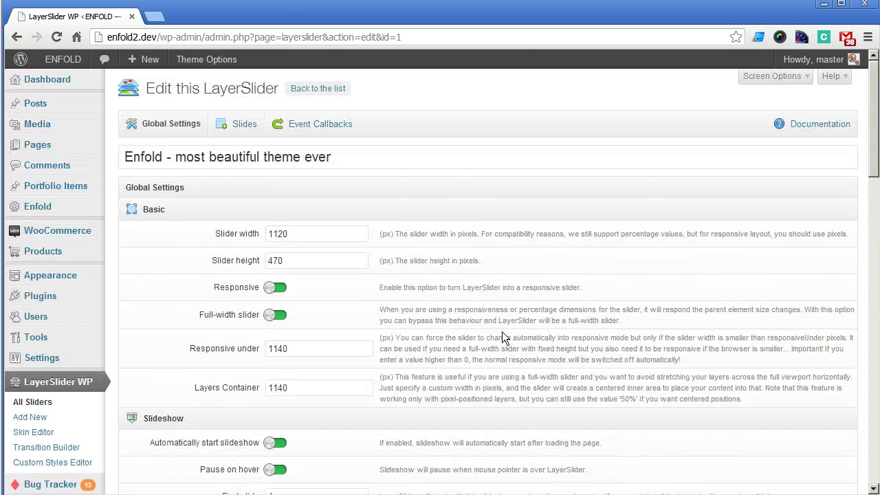
left_click(246, 125)
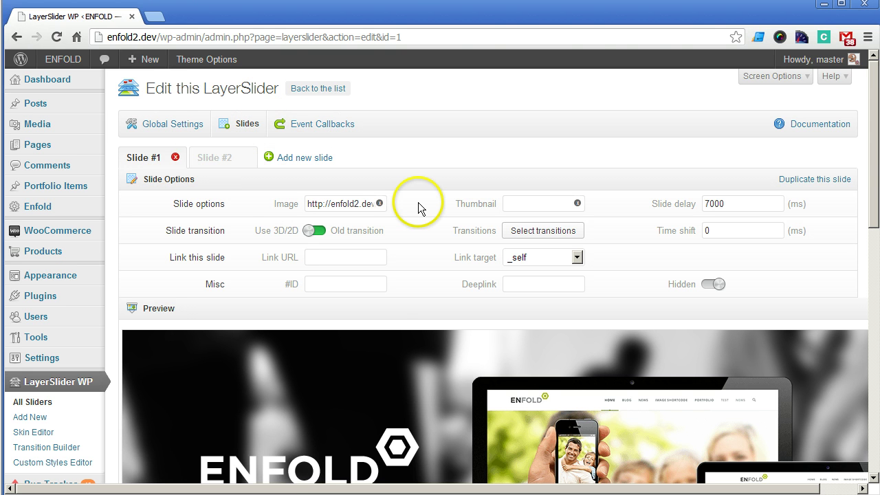
scroll(421, 205, "down", 6)
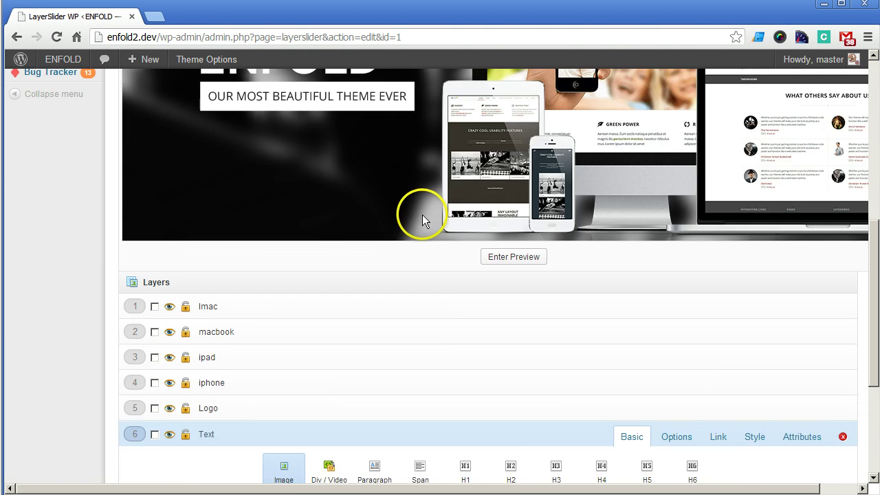
scroll(422, 215, "up", 2)
scroll(422, 215, "down", 3)
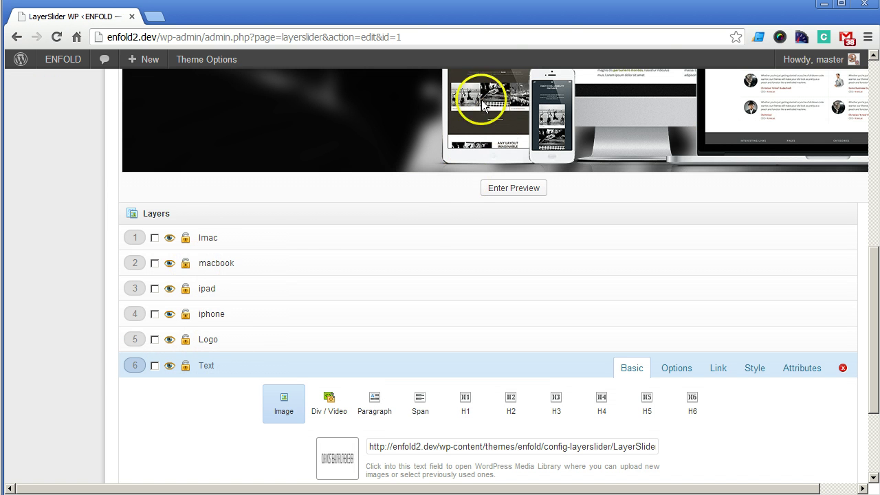
left_click(279, 241)
scroll(302, 241, "up", 1)
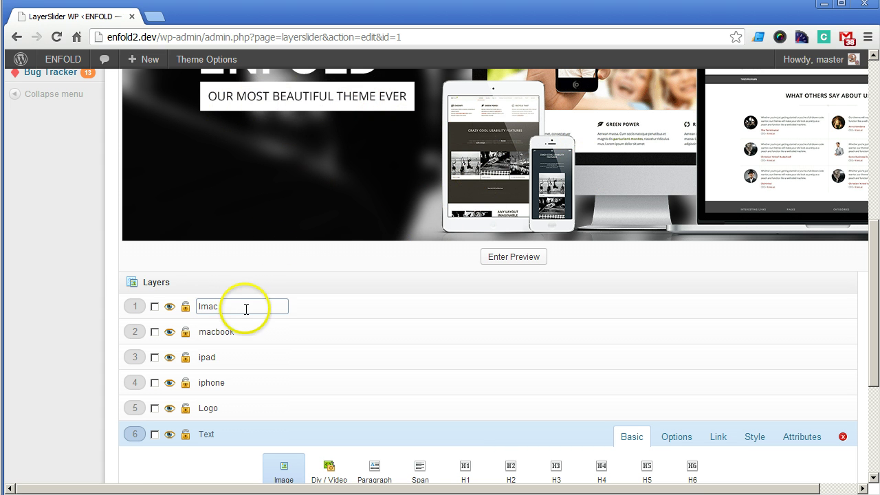
left_click(212, 306)
- Hide and show the Imac layer repeatedly to check its effect on the slide
left_click(170, 307)
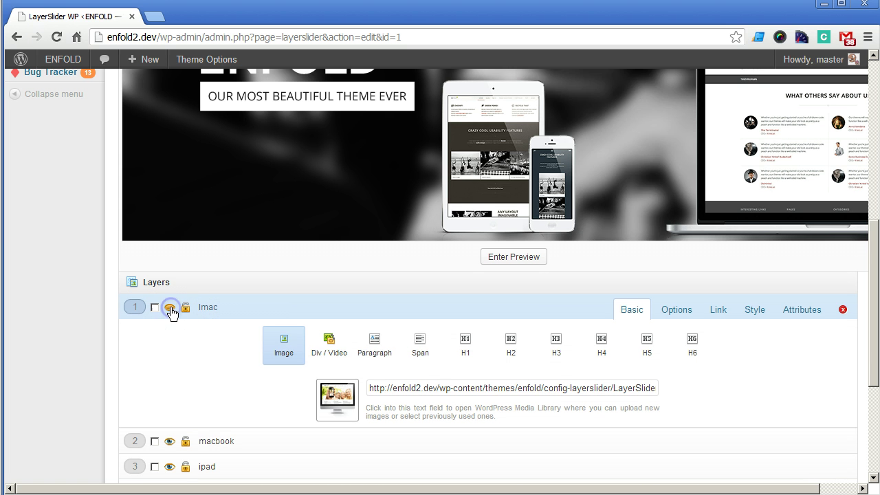
left_click(170, 308)
left_click(170, 311)
left_click(170, 311)
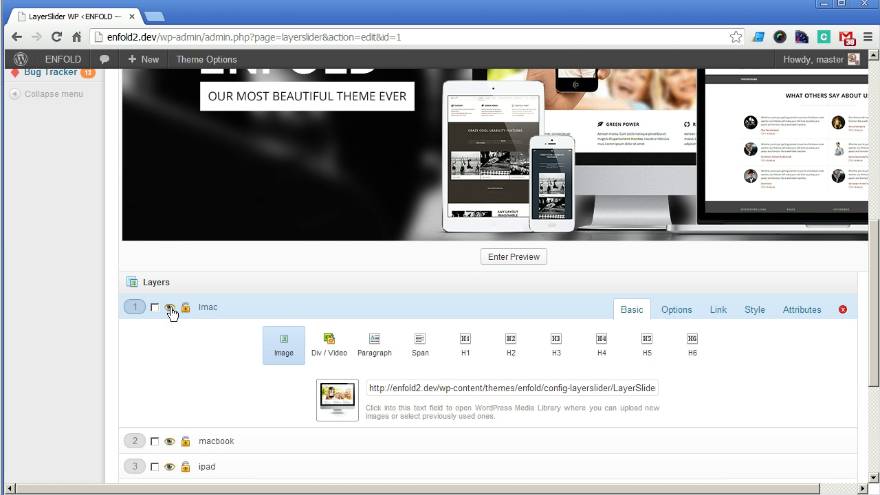
left_click(171, 311)
left_click(170, 311)
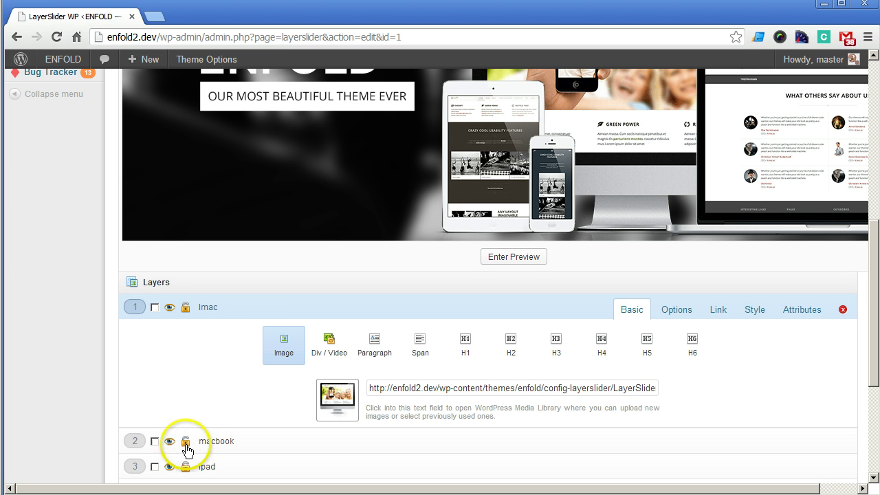
- Reposition the Enfold logo, tagline and iPad layers on the slide, and play the slide's animation preview
left_click(184, 310)
scroll(395, 287, "up", 2)
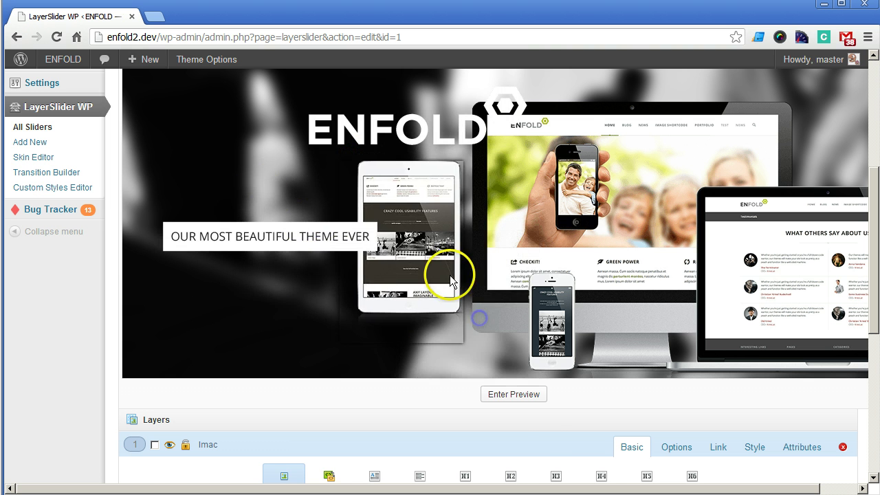
left_click(513, 394)
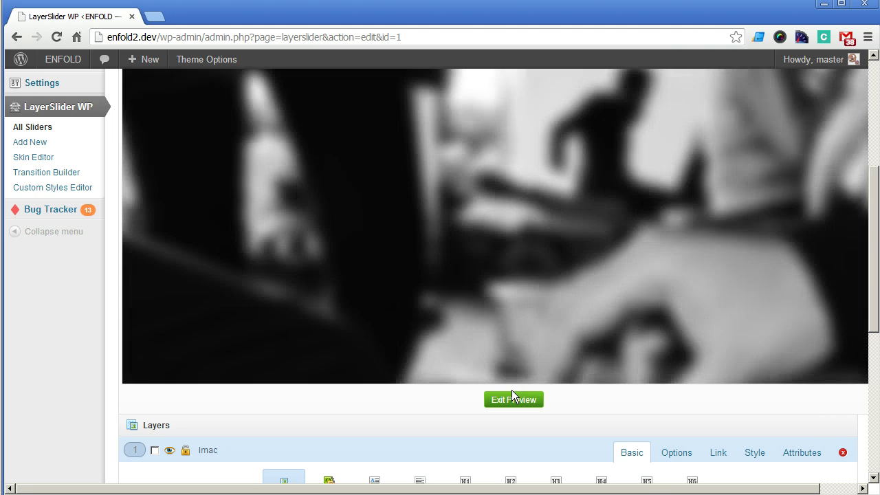
scroll(509, 390, "up", 2)
scroll(486, 440, "down", 1)
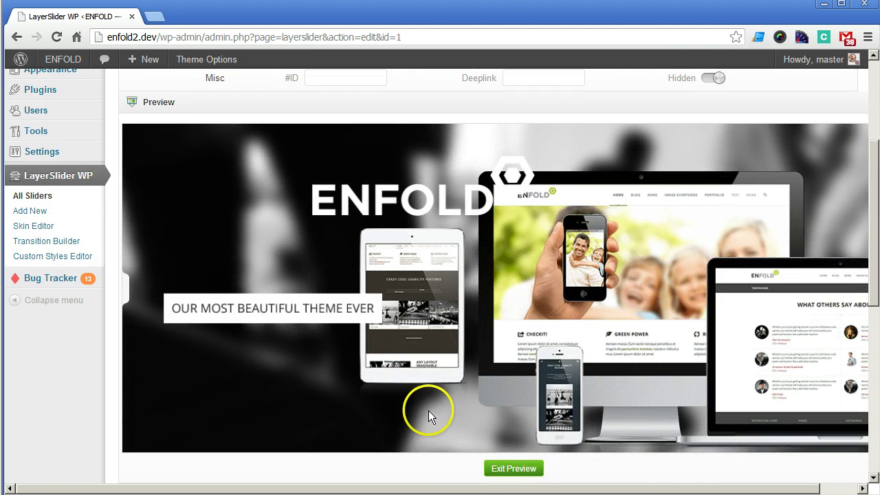
left_click(507, 467)
- Move the iPad layer to the slide's upper right and the Imac layer to the slide's left half
scroll(507, 474, "down", 2)
scroll(497, 458, "up", 3)
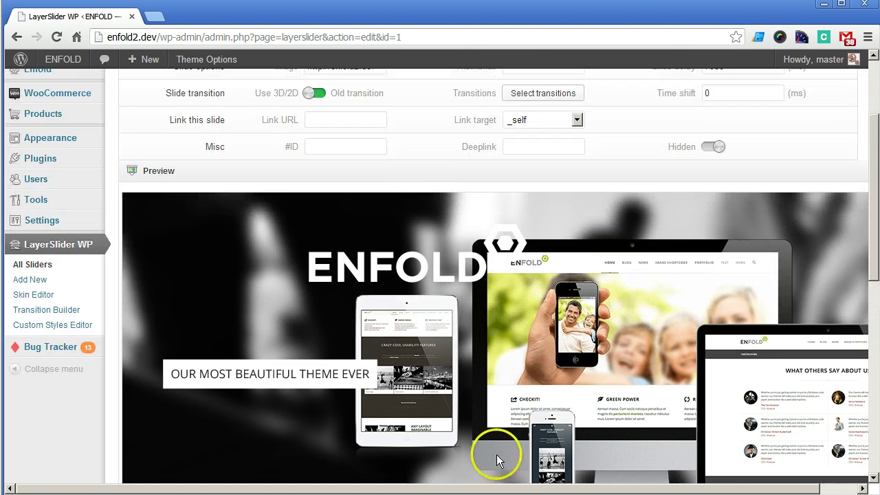
left_click(422, 412)
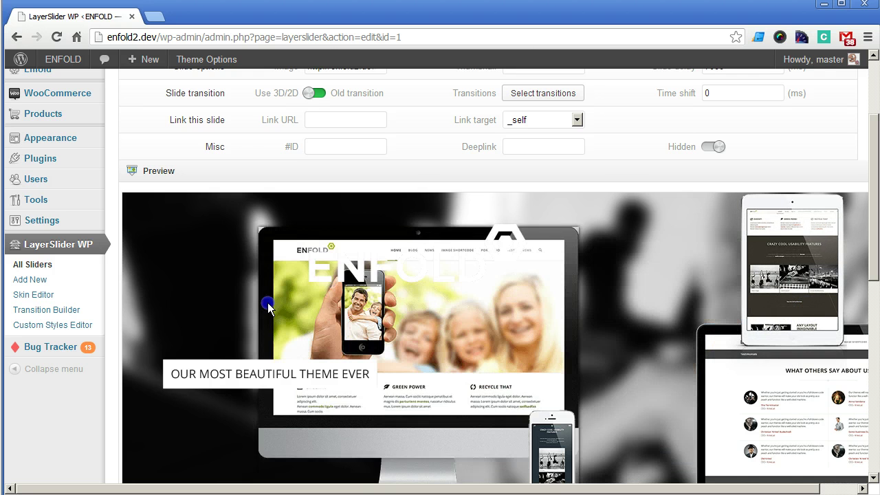
left_click(222, 284)
scroll(583, 351, "down", 6)
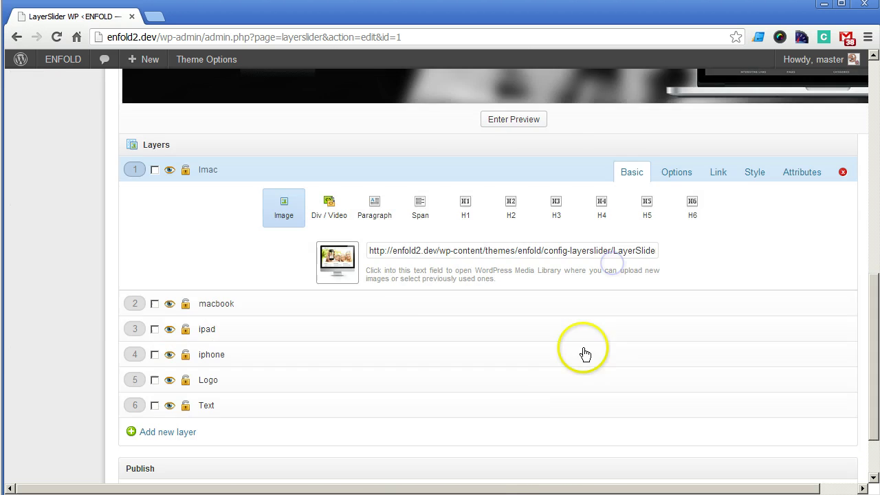
- Play the first slide's animation preview and look over its layer list and slide options
scroll(507, 390, "up", 3)
left_click(511, 316)
scroll(511, 326, "up", 3)
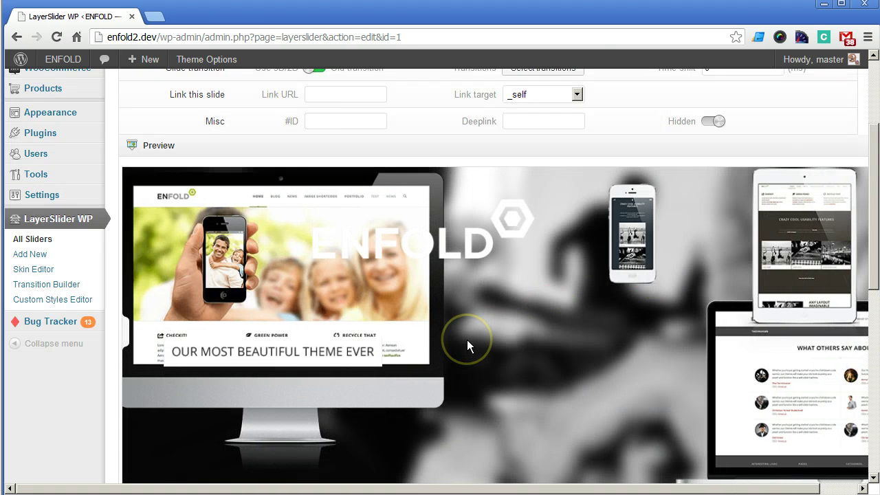
scroll(467, 340, "down", 8)
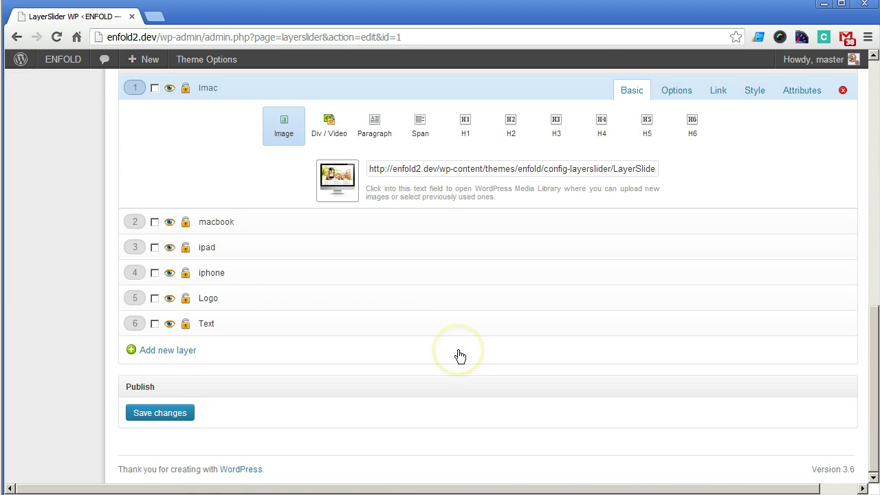
scroll(460, 355, "up", 10)
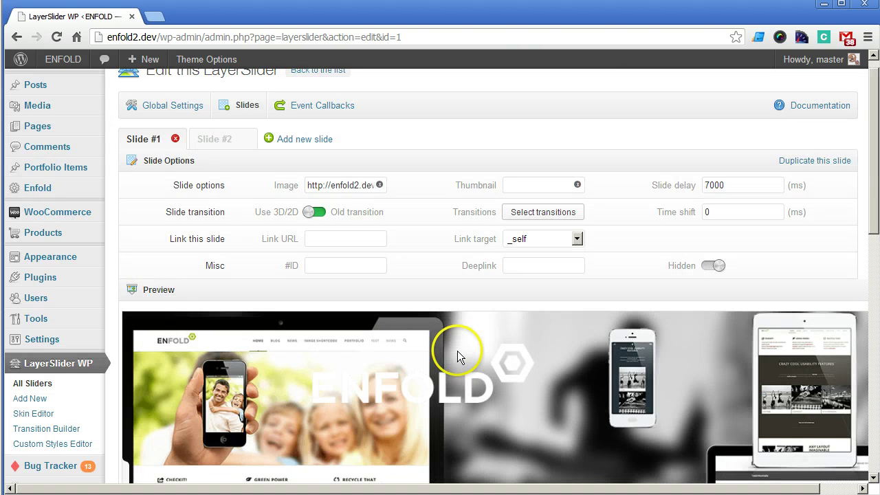
scroll(457, 350, "up", 1)
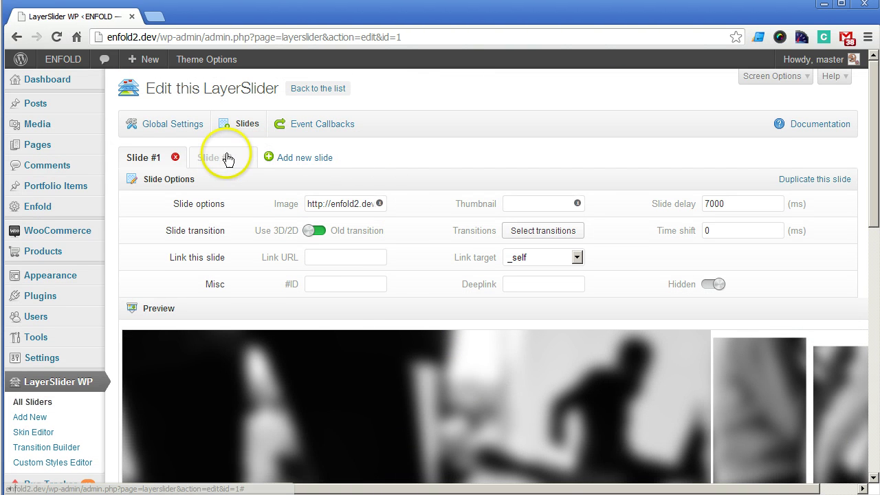
- Add a third slide to the slider and look over its empty preview, layers and slide options
left_click(282, 158)
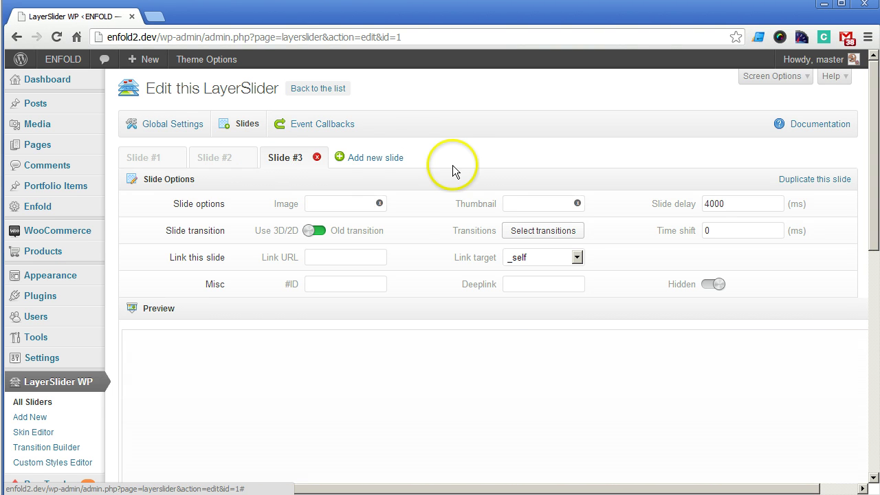
scroll(454, 206, "down", 6)
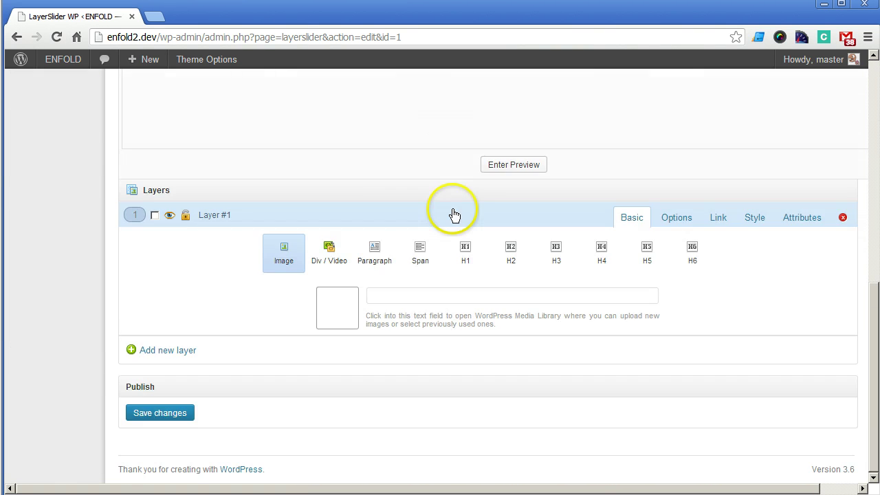
scroll(454, 215, "up", 6)
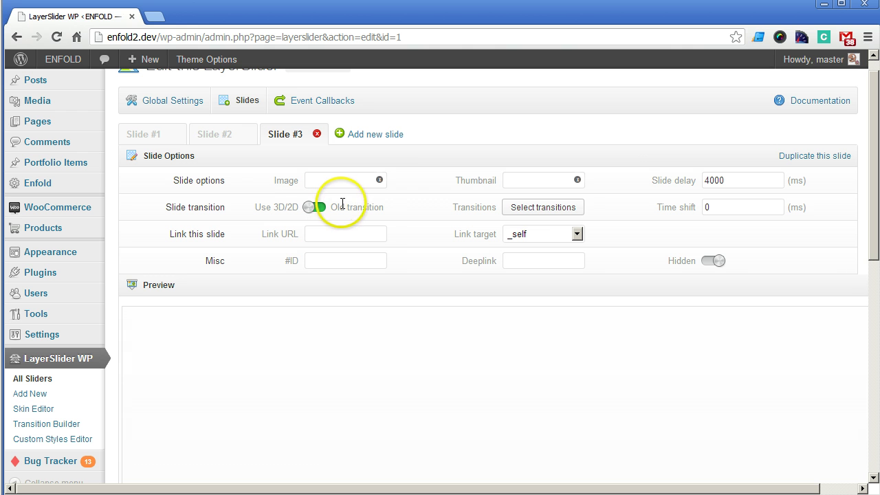
- Browse the built-in 2D and 3D transitions for slide 3, preview some of their effects, and leave the selection
left_click(542, 208)
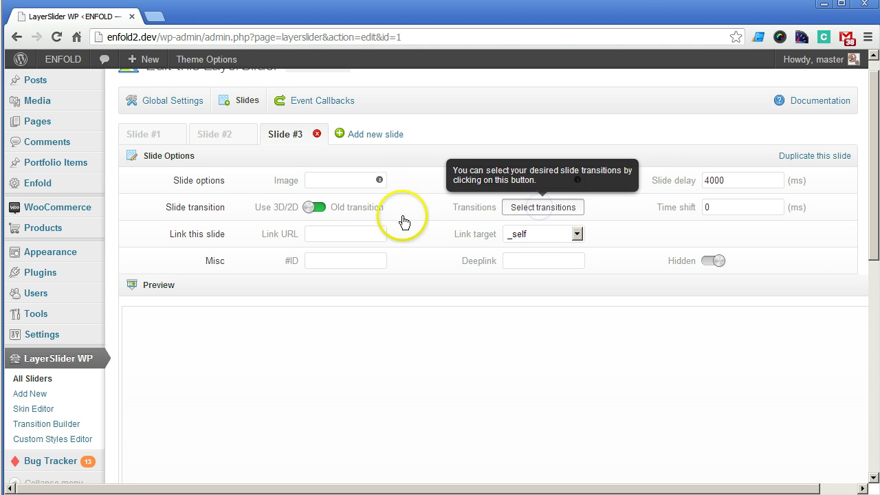
left_click(505, 205)
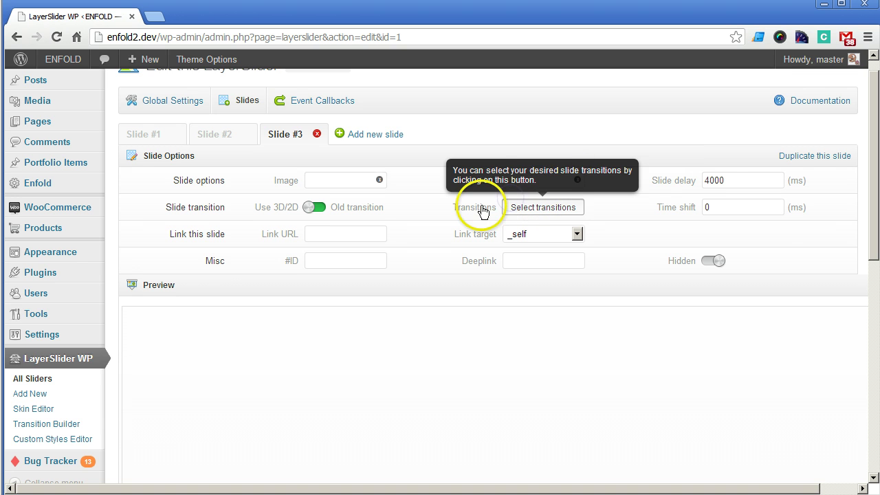
scroll(515, 310, "down", 1)
scroll(509, 323, "down", 5)
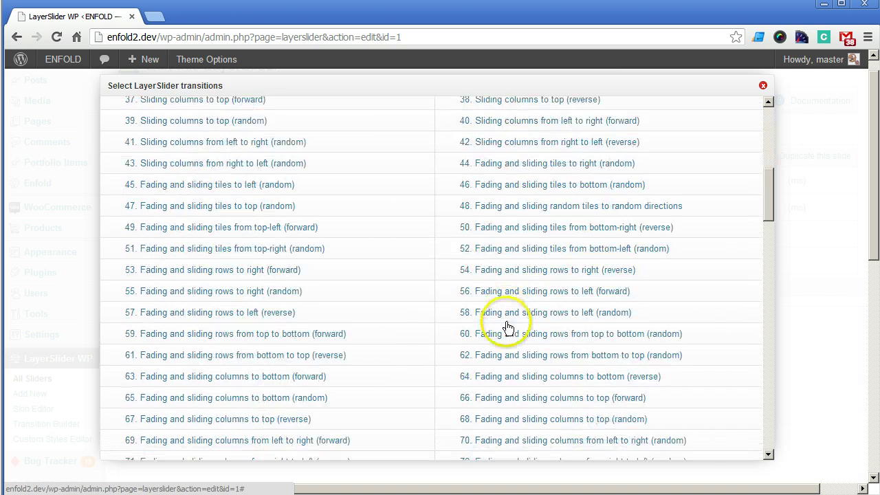
scroll(509, 323, "up", 3)
scroll(509, 324, "down", 1)
scroll(507, 326, "up", 4)
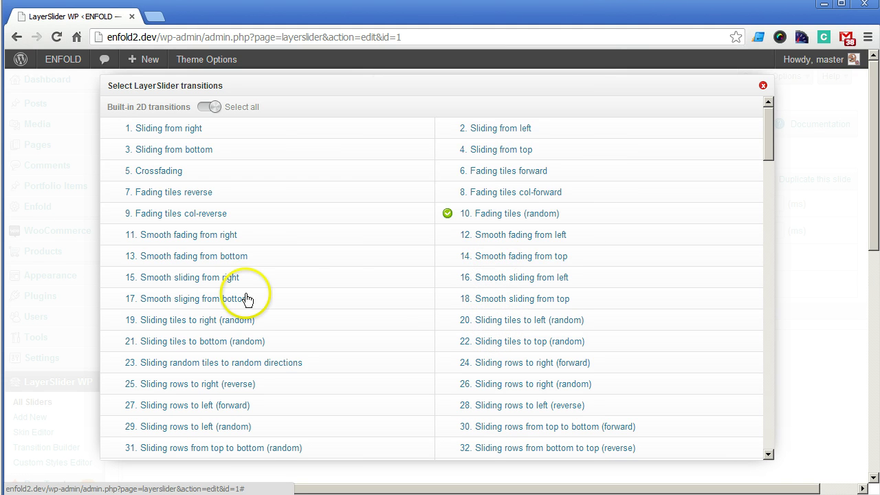
scroll(221, 300, "down", 10)
scroll(218, 301, "down", 7)
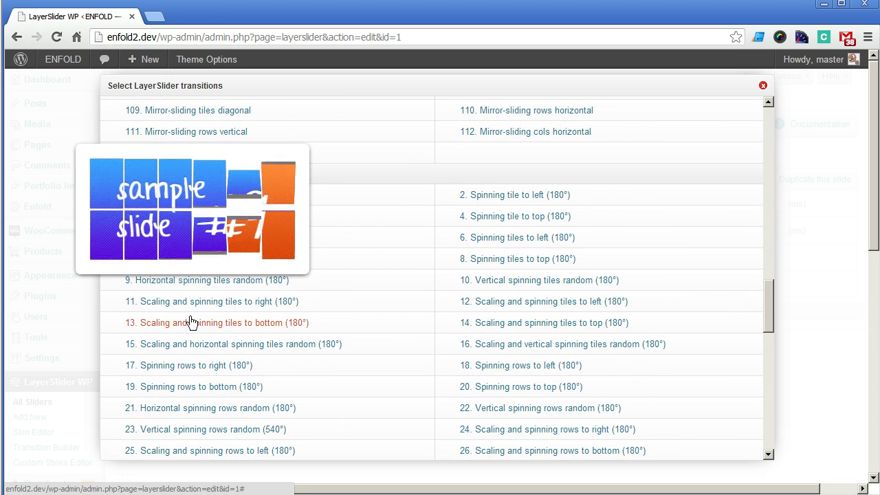
mouse_move(526, 388)
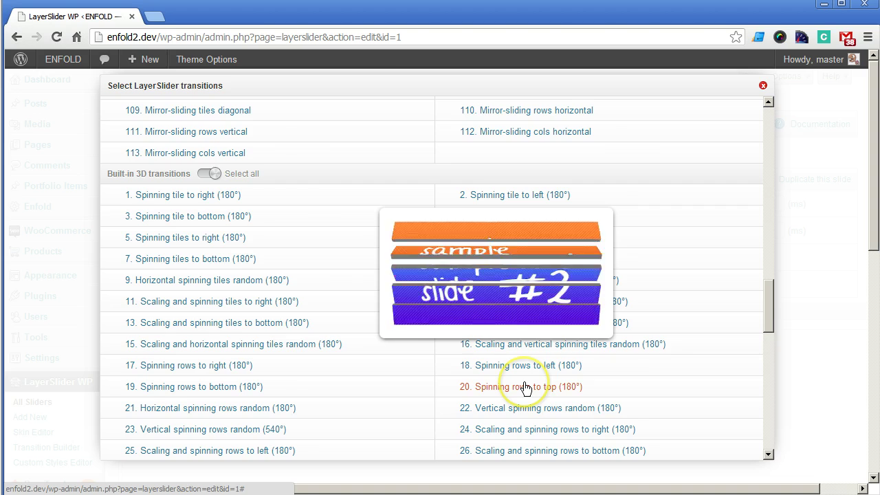
scroll(524, 388, "down", 11)
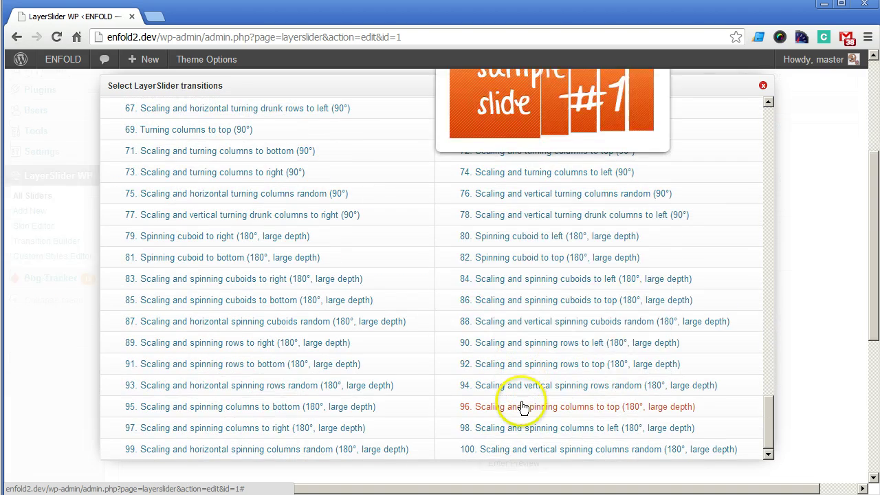
mouse_move(512, 448)
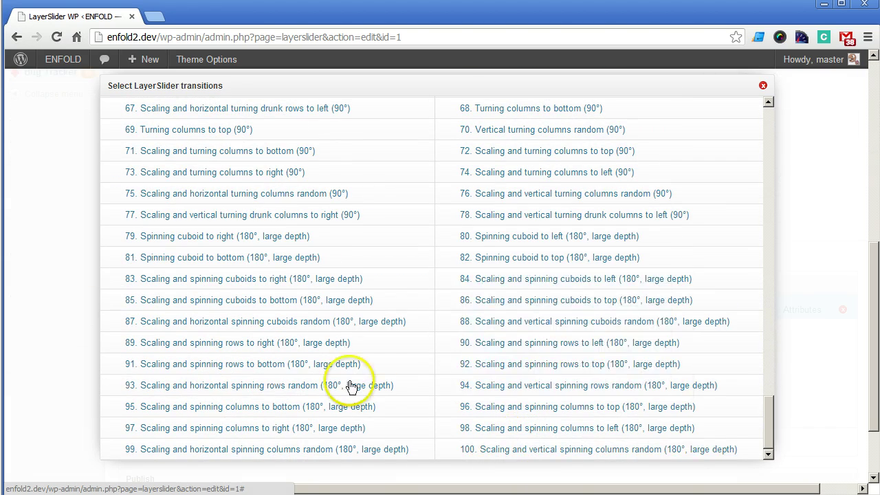
scroll(395, 154, "up", 15)
scroll(396, 156, "up", 8)
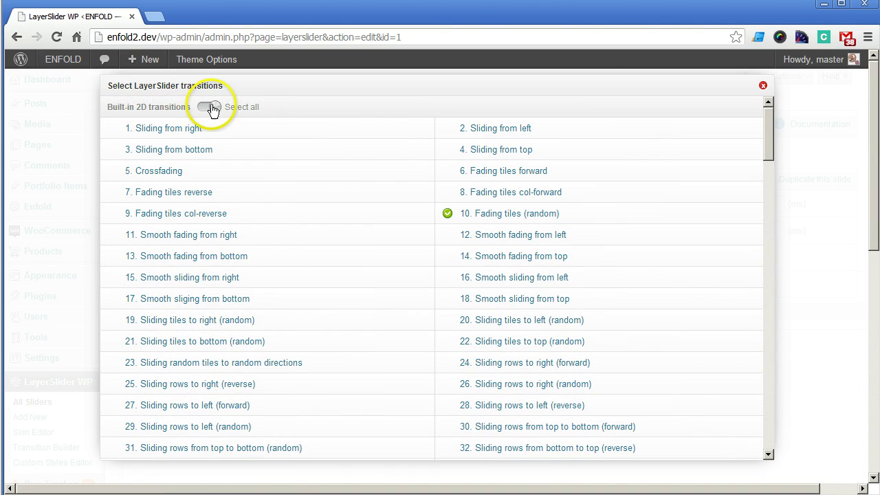
left_click(763, 84)
- Set slide 3's slide image to img3, the indoor pool photo, from the media library
scroll(352, 300, "down", 1)
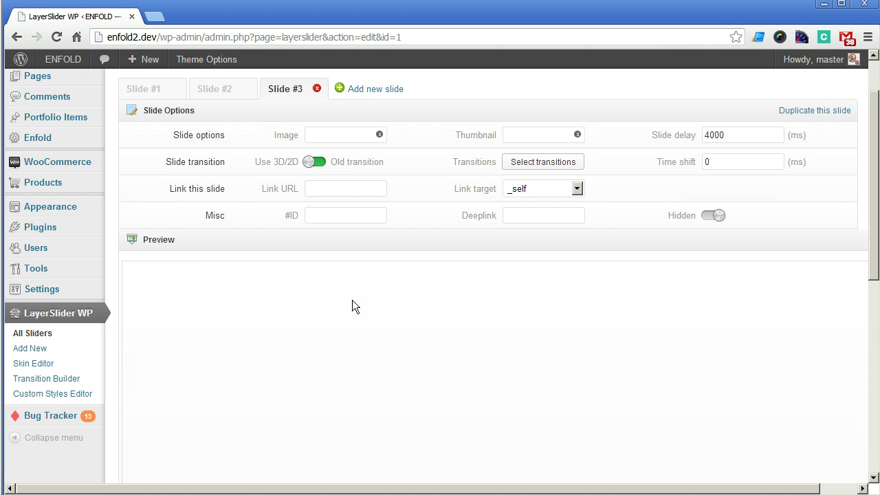
scroll(352, 307, "up", 1)
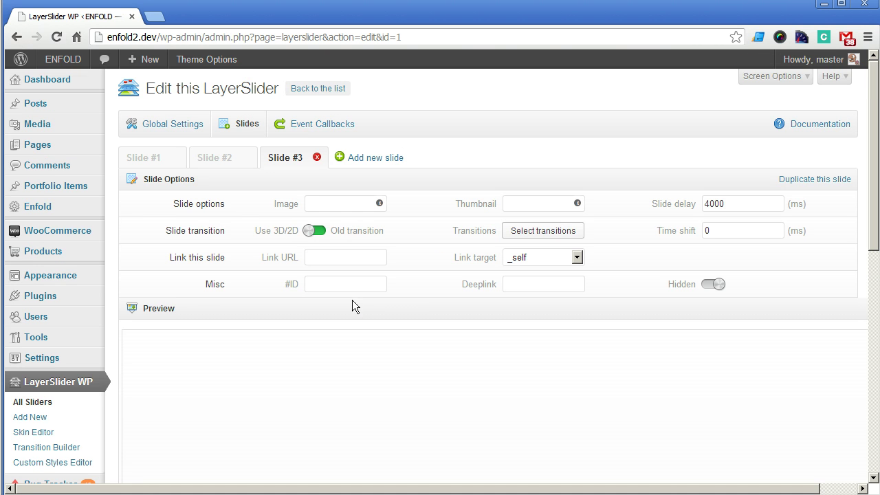
left_click(353, 308)
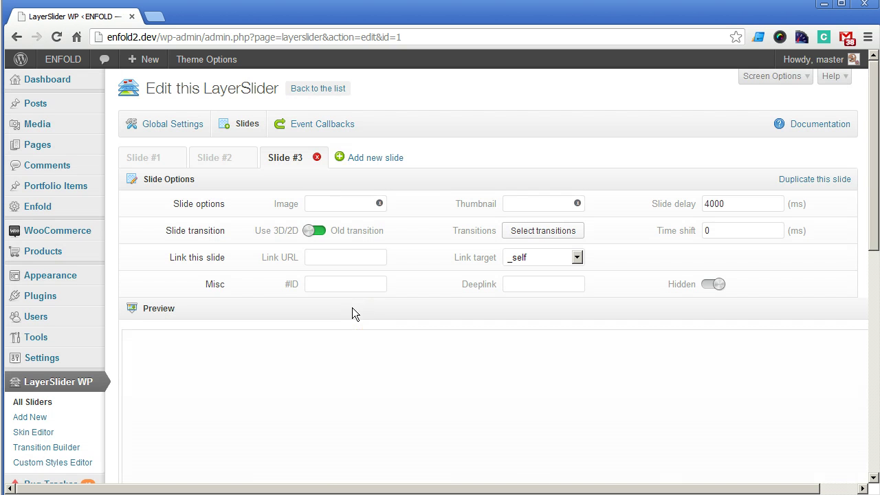
left_click(361, 202)
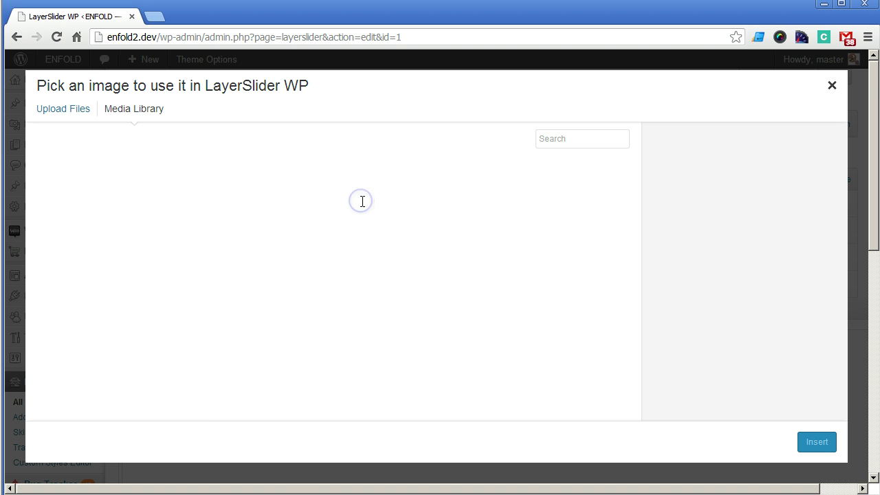
scroll(428, 142, "down", 5)
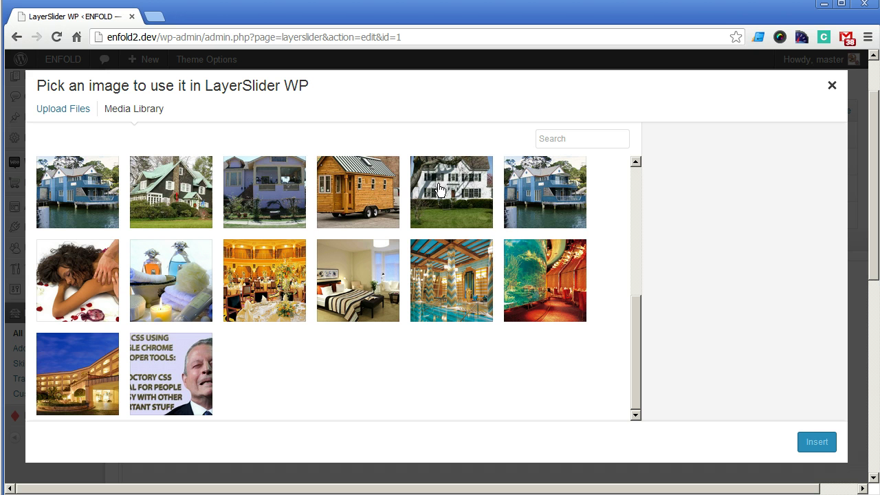
left_click(490, 282)
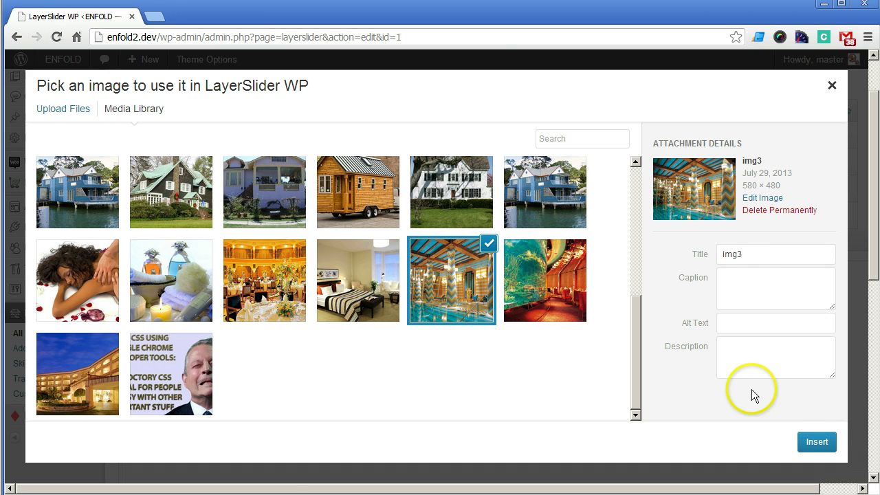
left_click(818, 442)
scroll(554, 253, "down", 5)
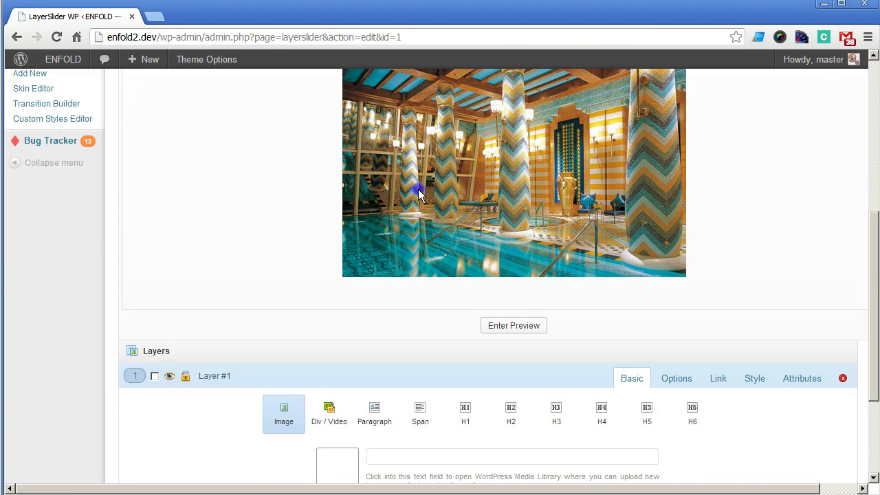
scroll(661, 181, "up", 5)
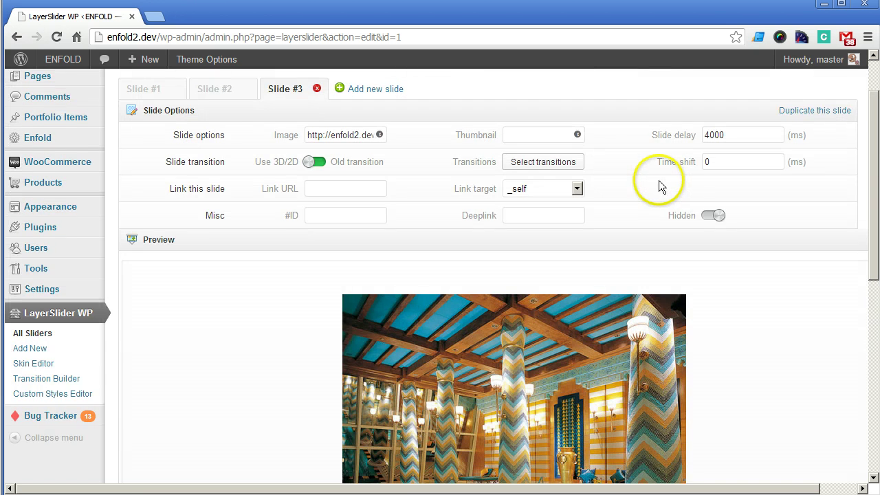
- Add a second layer to slide 3 and insert the bedroom photo img4 from the media library as Layer #1's image
scroll(660, 186, "down", 5)
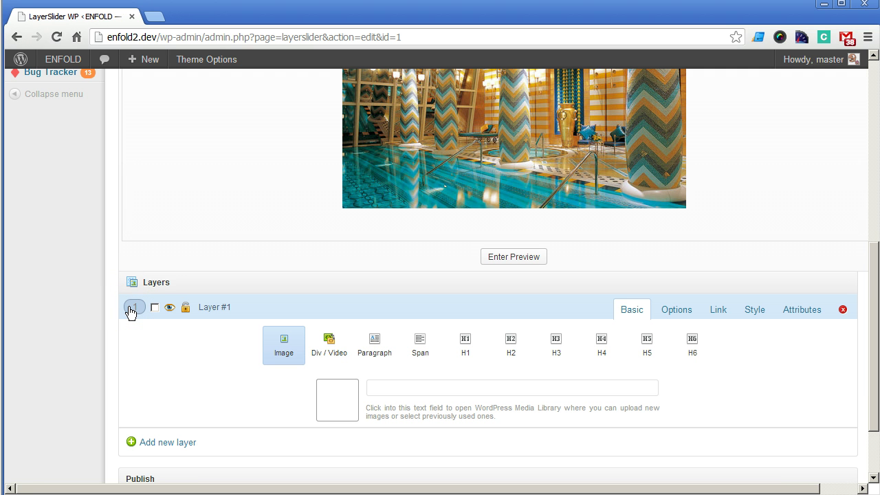
left_click(165, 444)
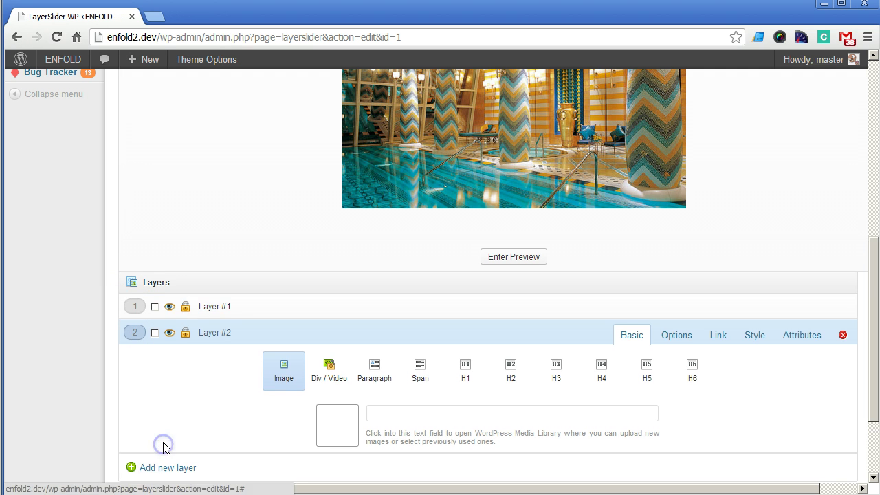
left_click(305, 309)
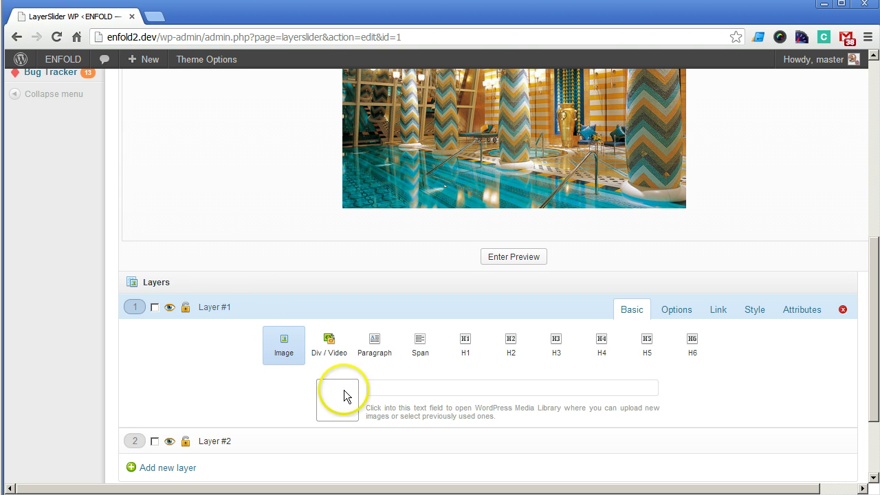
left_click(400, 388)
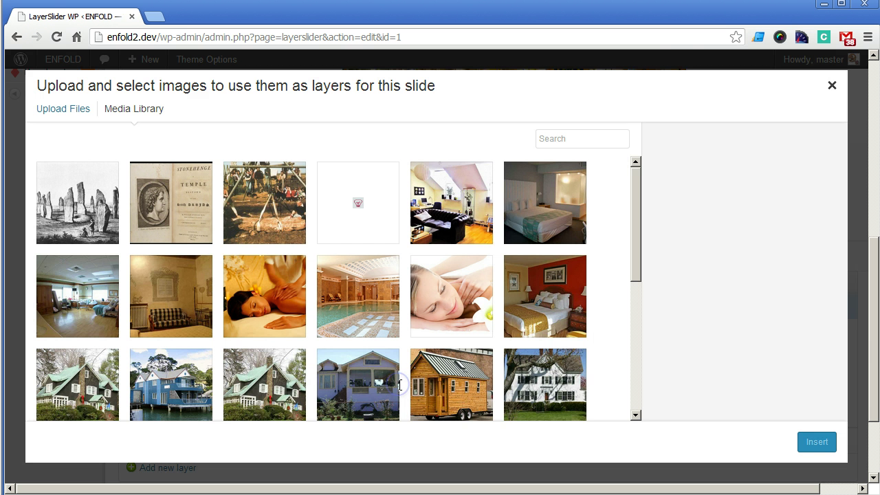
scroll(251, 221, "down", 5)
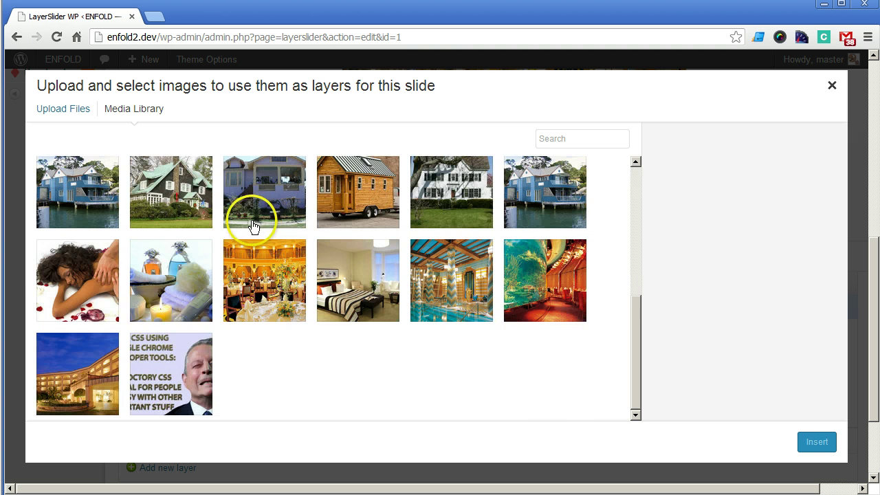
left_click(359, 267)
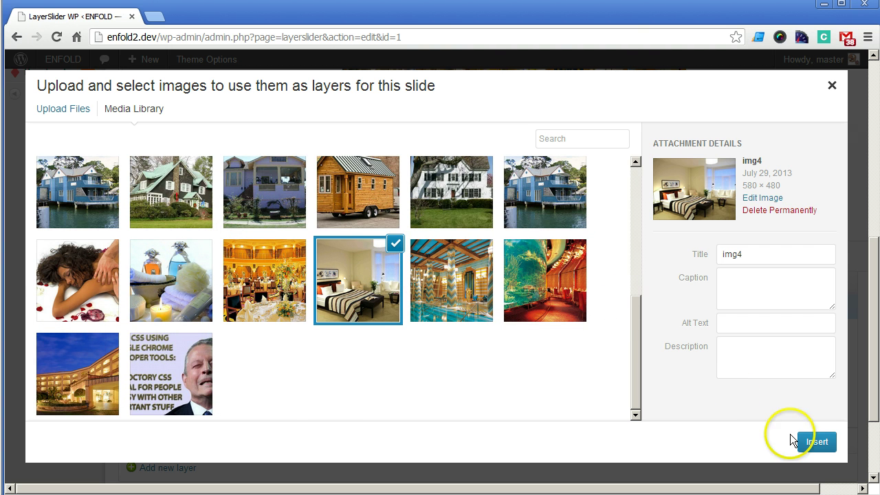
left_click(817, 442)
scroll(475, 320, "up", 3)
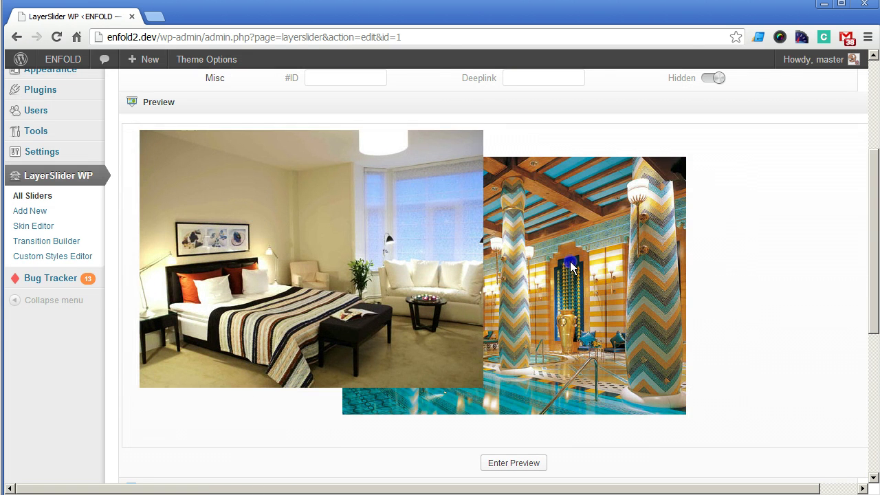
- Reopen Layer #1 of slide 3 and check its image in the preview and its layer settings
scroll(612, 304, "down", 3)
scroll(591, 289, "up", 1)
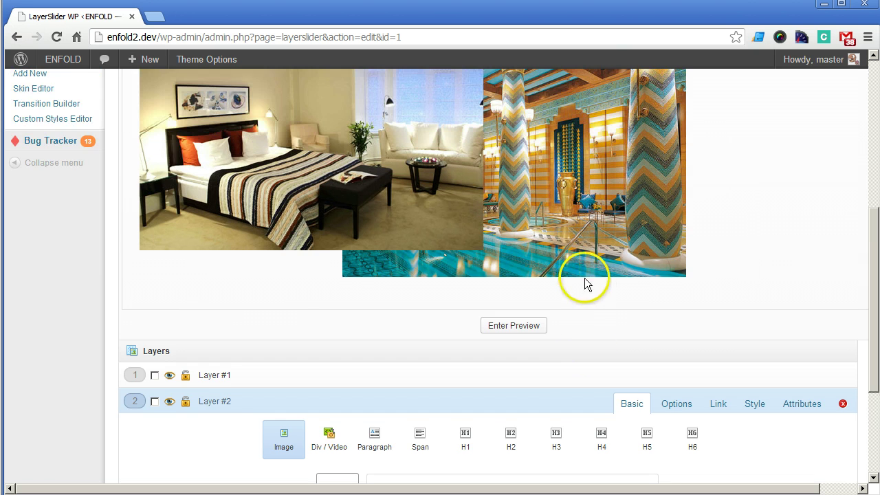
left_click(558, 385)
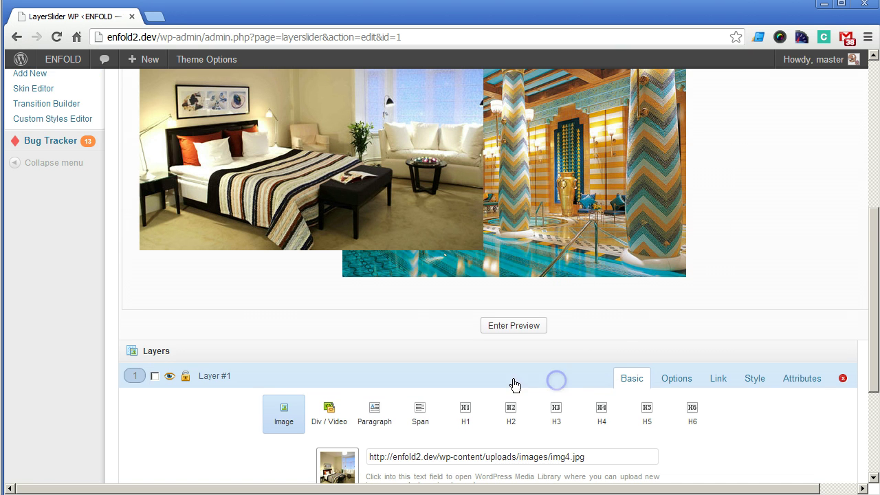
scroll(295, 427, "down", 2)
scroll(305, 181, "up", 3)
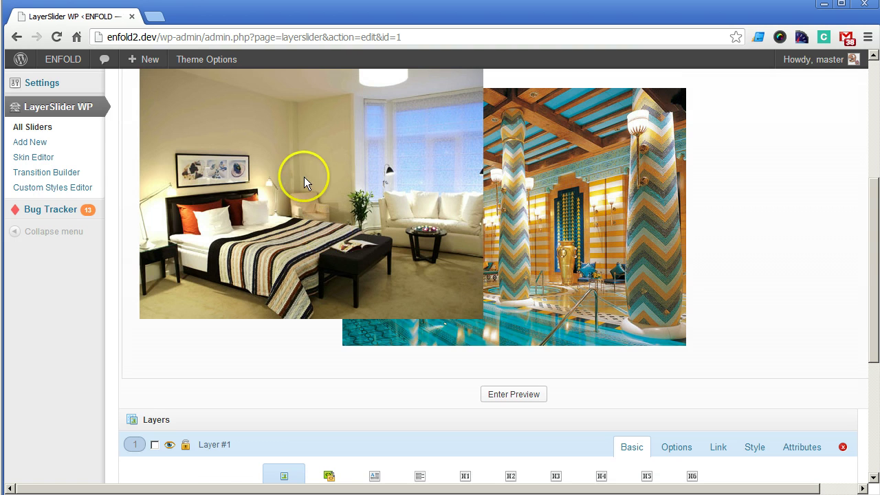
scroll(337, 373, "down", 4)
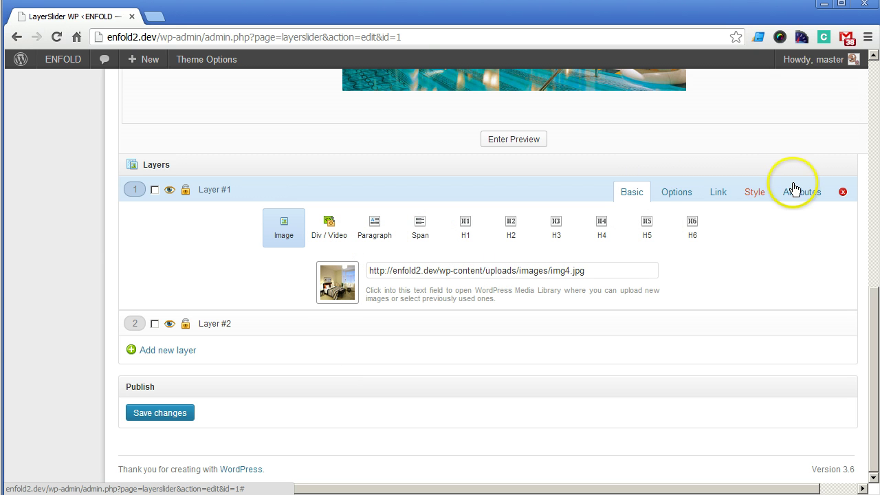
- Review slide 3's Layer #1 transition options, link, style and attribute settings
left_click(679, 193)
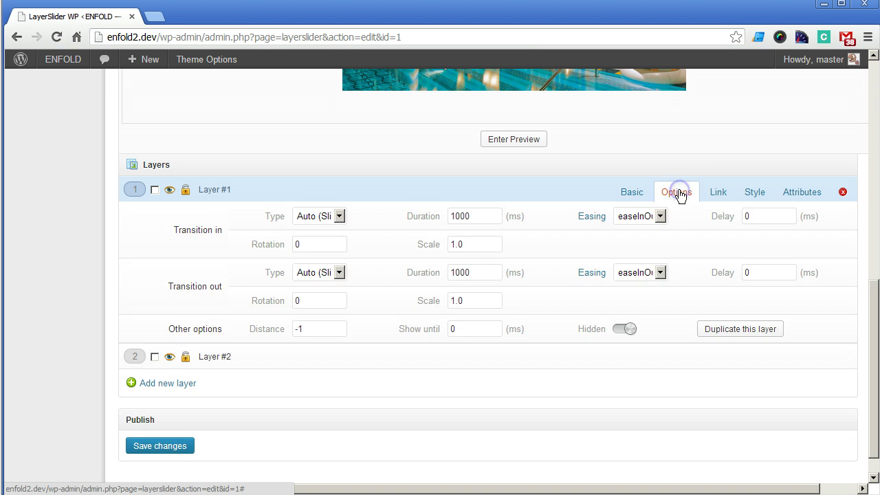
left_click(716, 196)
left_click(754, 272)
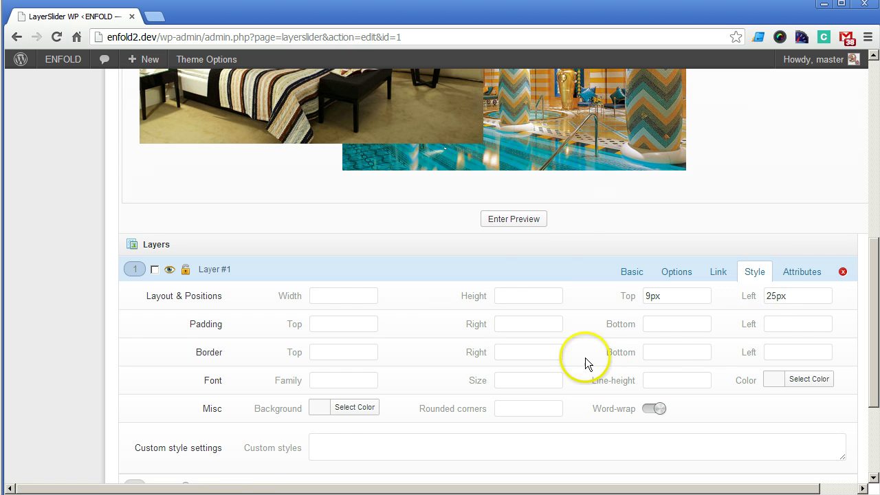
left_click(797, 275)
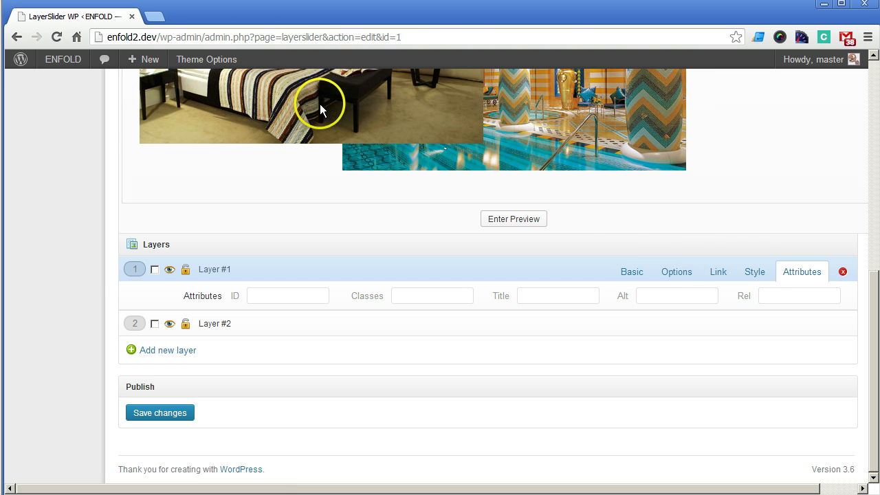
- Set Layer #1's transition-in type to Left (Slide from left) in its layer options
left_click(681, 273)
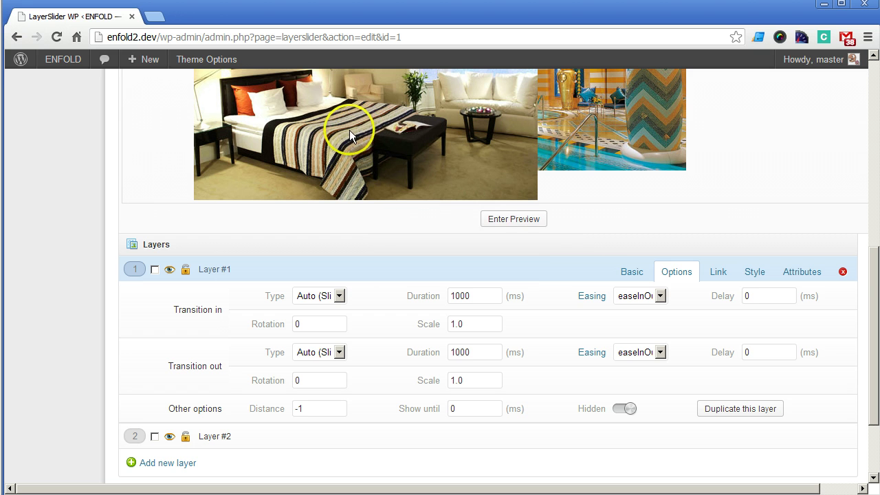
left_click(758, 297)
left_click(757, 298)
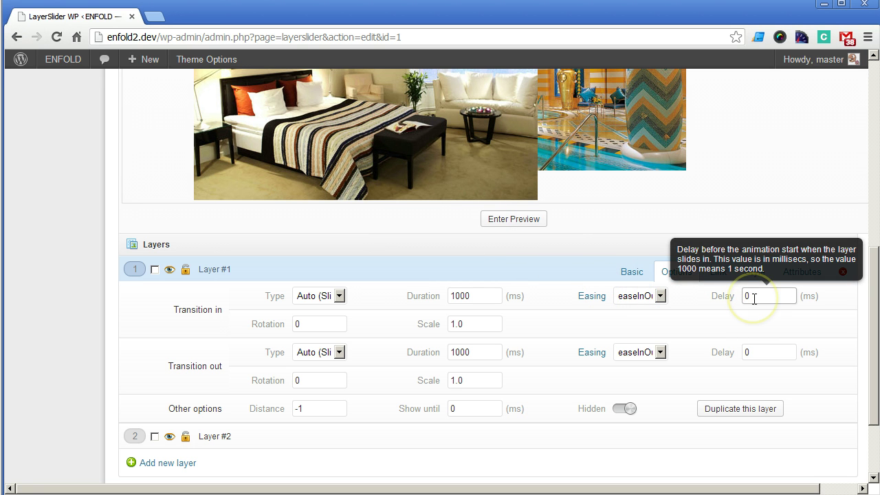
left_click(325, 297)
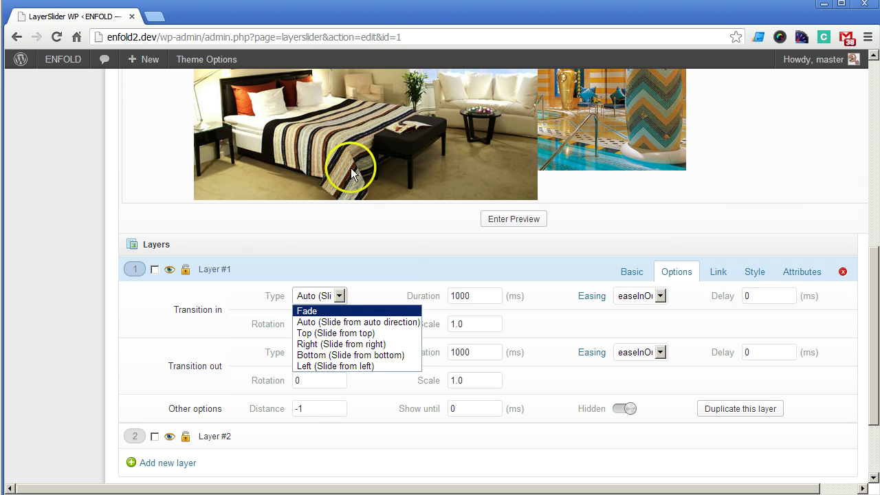
left_click(346, 366)
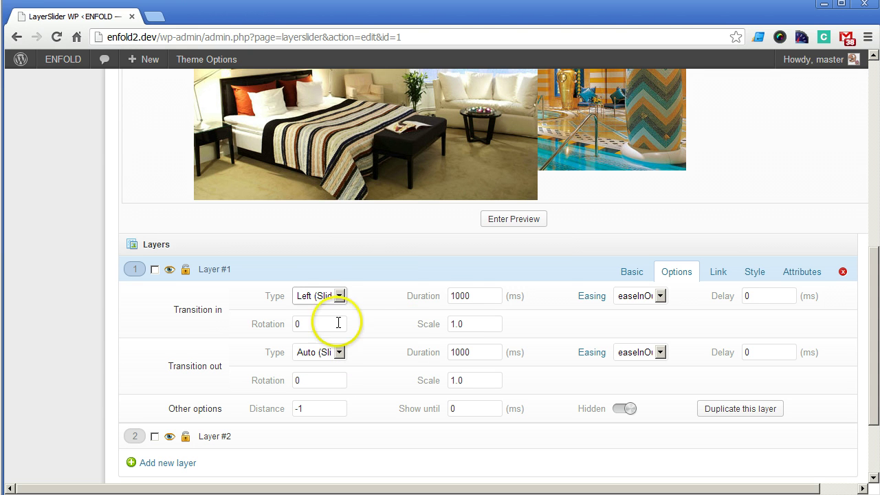
- Move the bedroom image further right over the slide in the preview and set its transition-in duration to 2000 ms
mouse_move(474, 293)
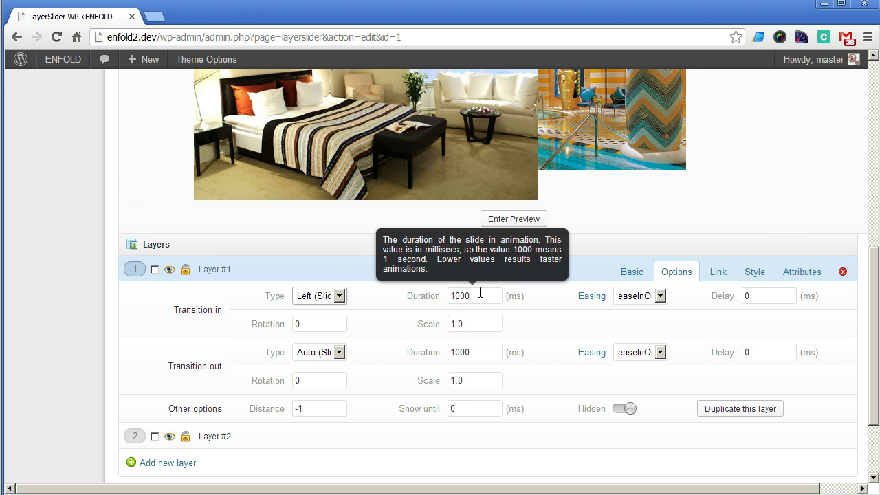
left_click(336, 235)
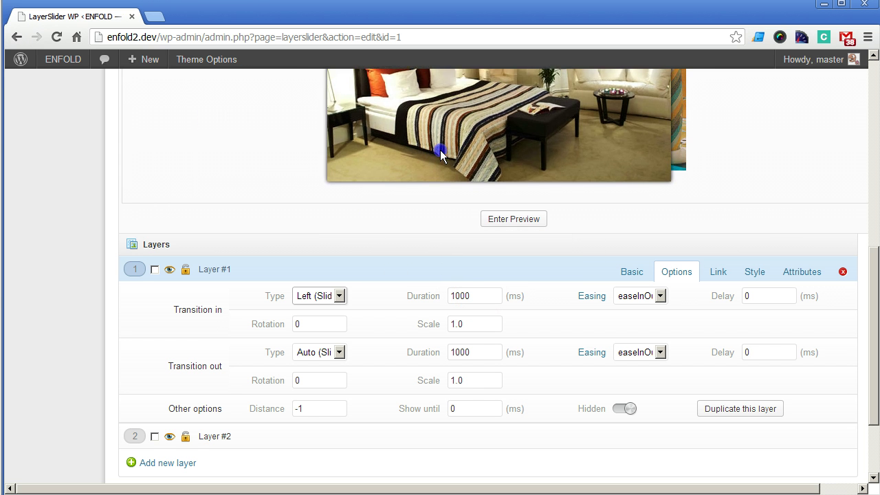
scroll(674, 175, "up", 4)
scroll(664, 189, "down", 5)
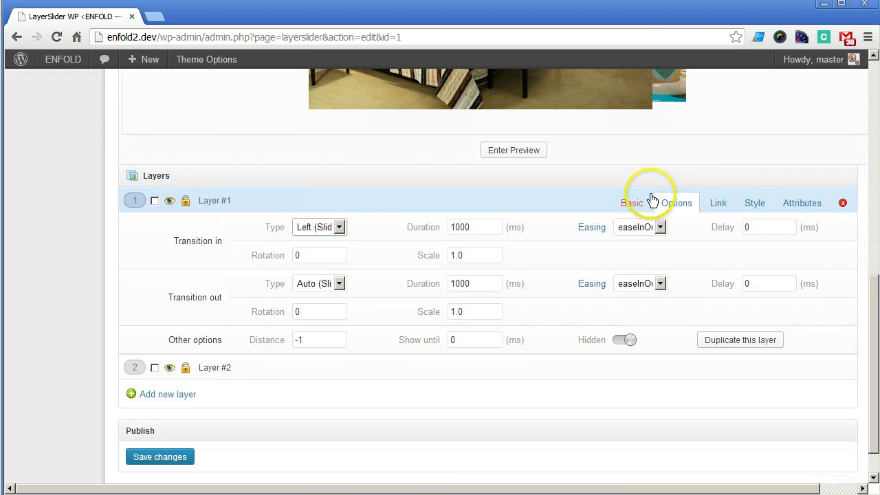
mouse_move(493, 236)
left_click(434, 228)
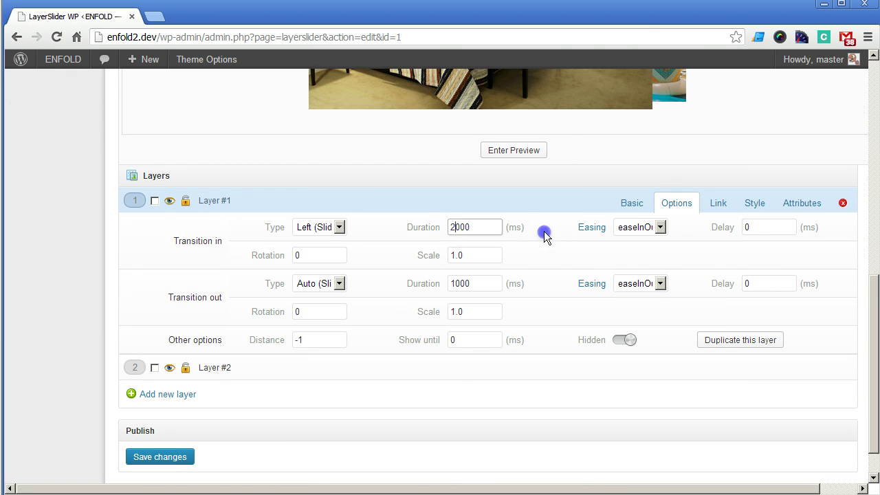
- Browse the easing functions for Layer #1's transition in and choose easeInQuad
left_click(639, 227)
scroll(619, 248, "down", 3)
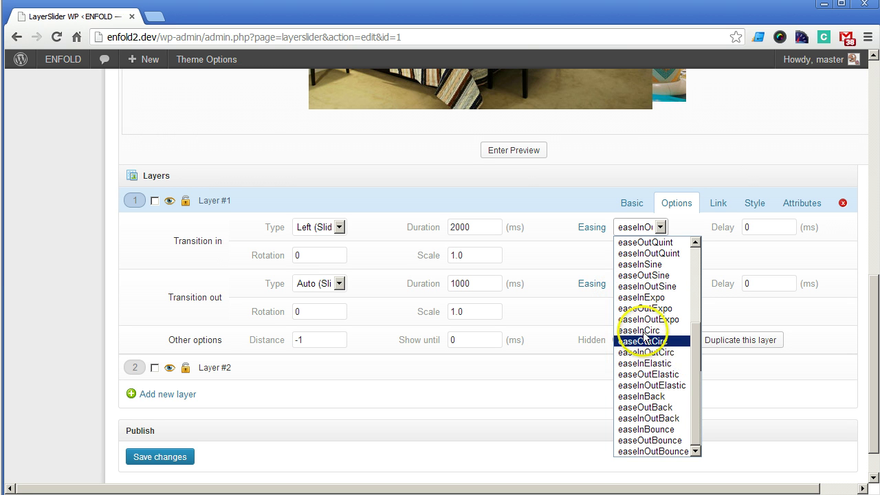
scroll(640, 337, "up", 3)
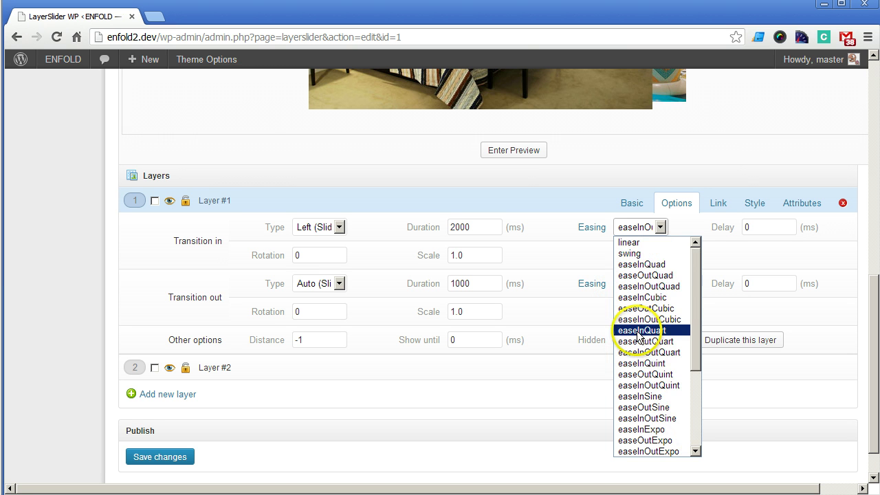
left_click(665, 264)
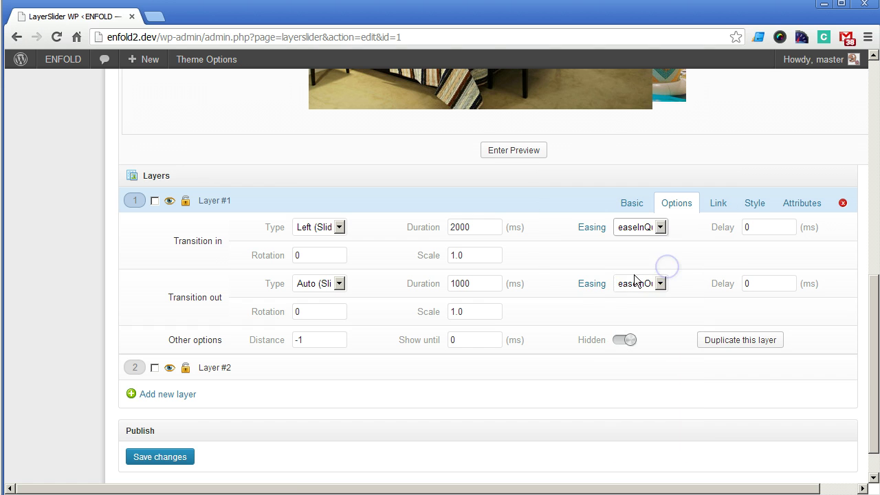
- Set Layer #1's transition-in delay to 2000 ms
left_click(756, 228)
left_click(756, 227)
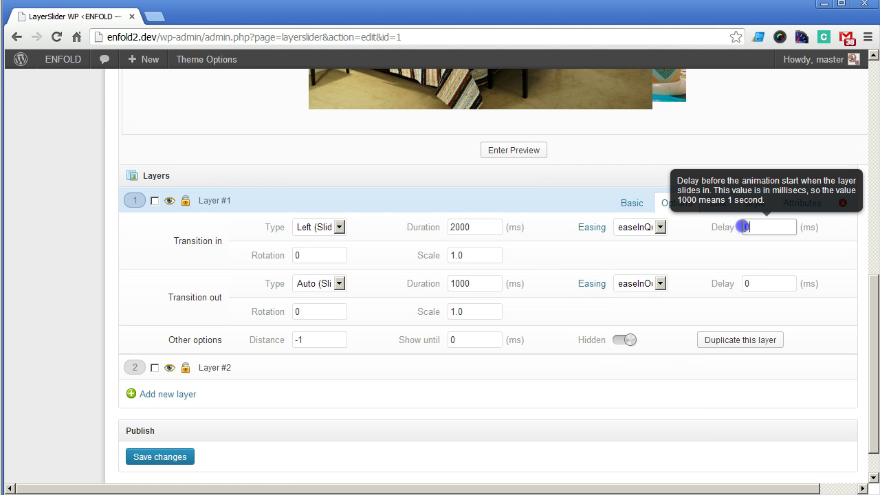
double_click(744, 227)
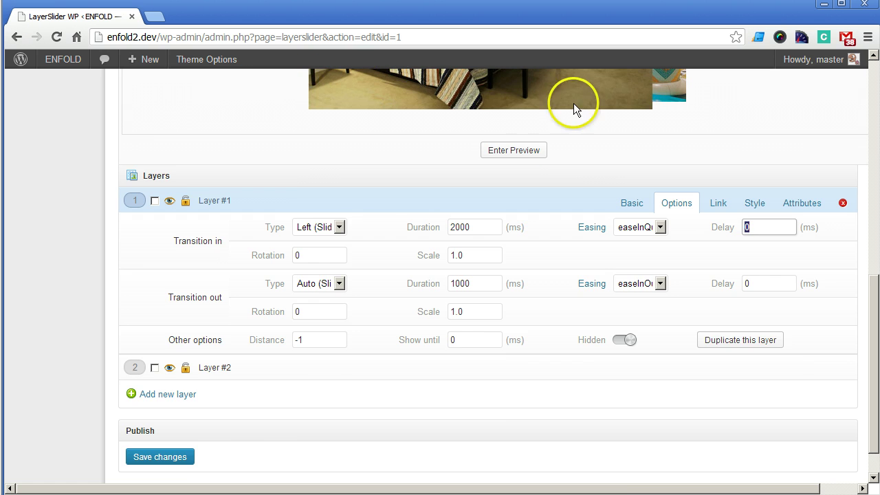
scroll(519, 151, "up", 2)
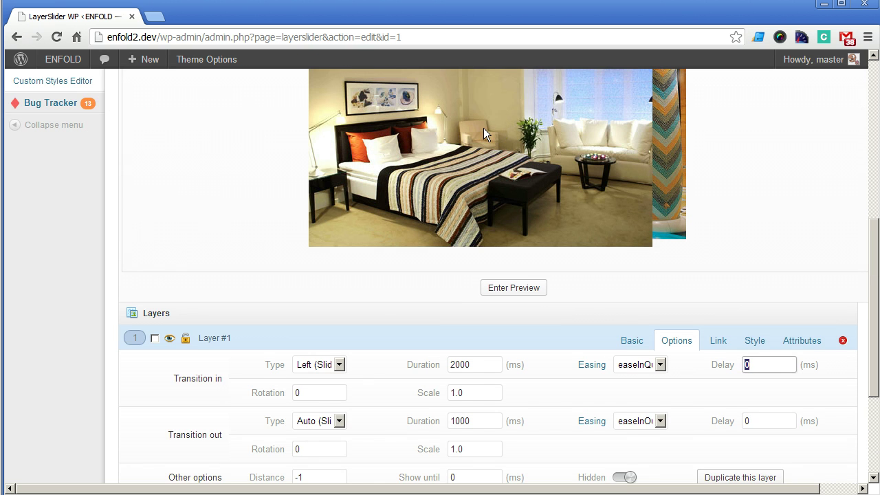
scroll(483, 128, "down", 1)
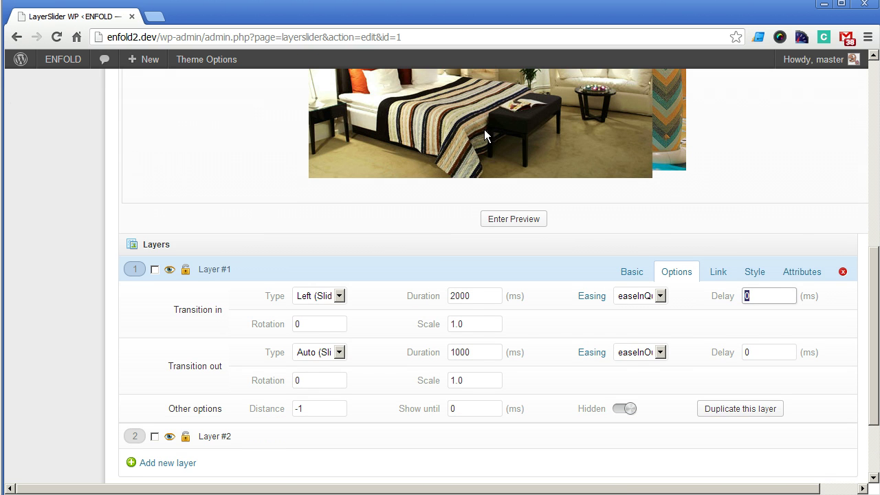
double_click(766, 299)
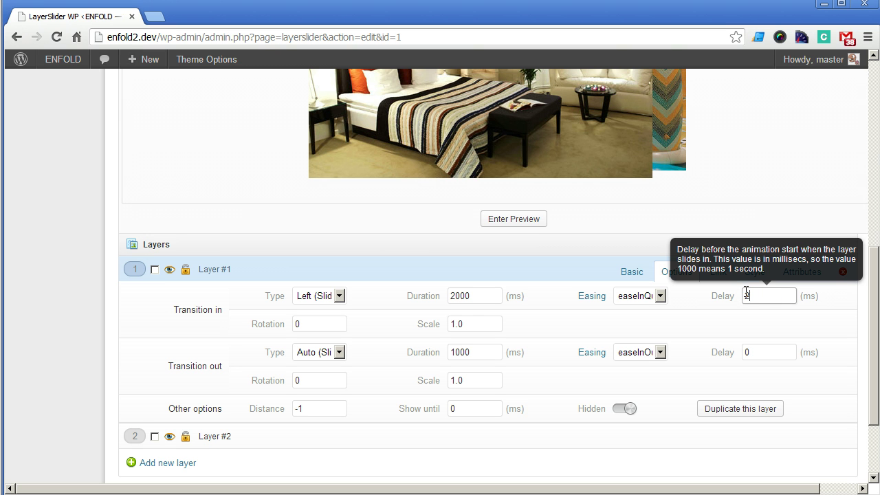
type("2000")
left_click(786, 328)
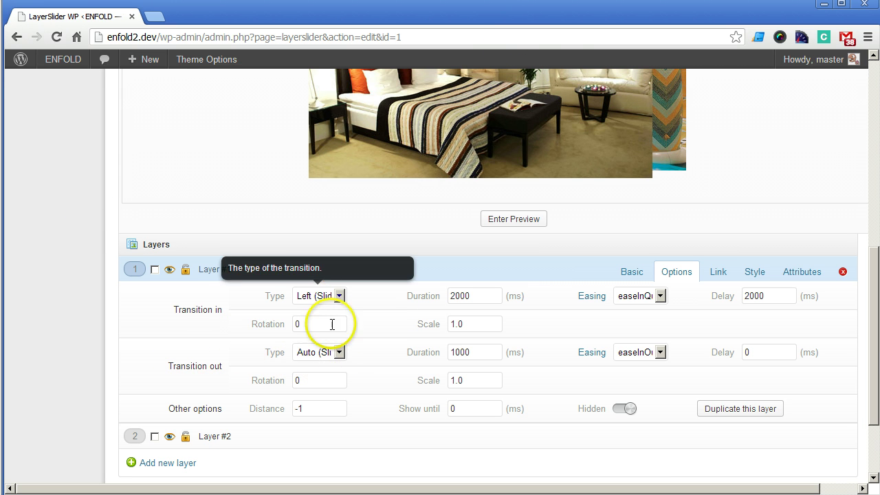
- Set Layer #1's transition-out type to Fade
left_click(338, 352)
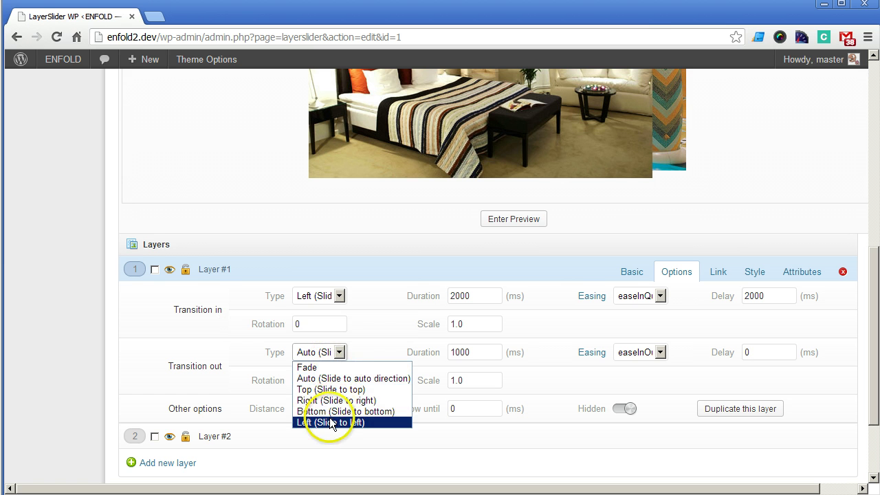
left_click(330, 376)
left_click(337, 353)
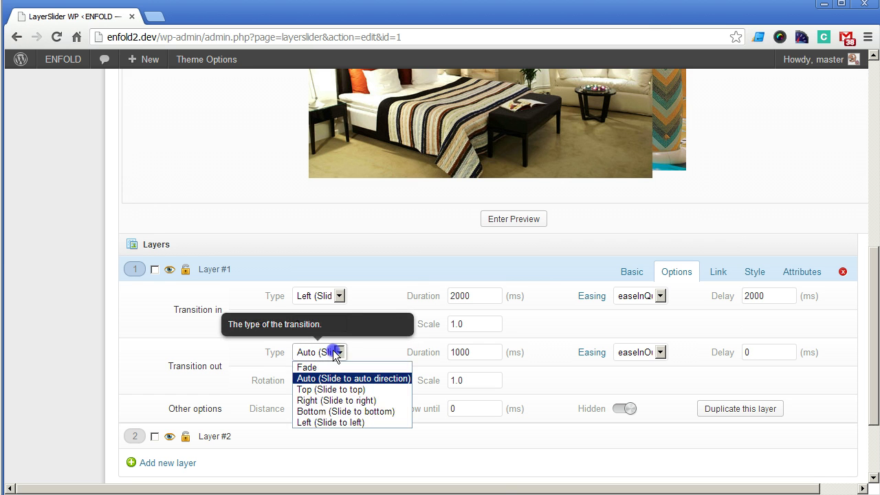
left_click(322, 368)
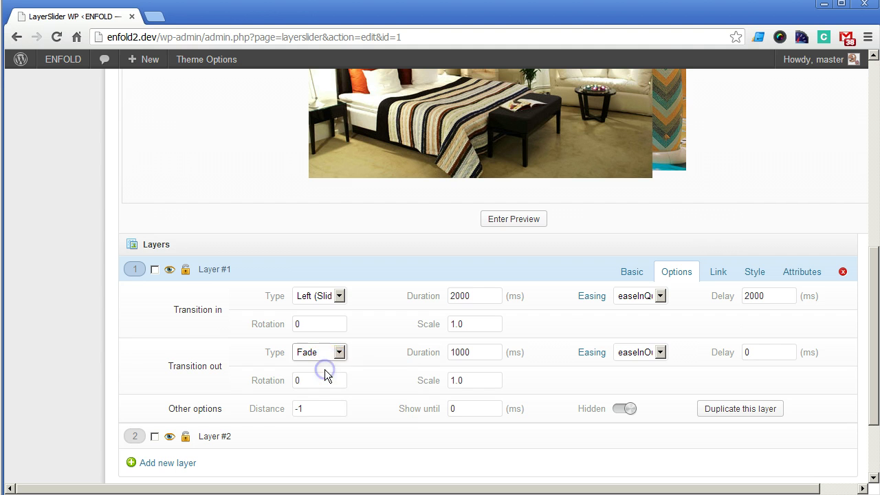
left_click(315, 381)
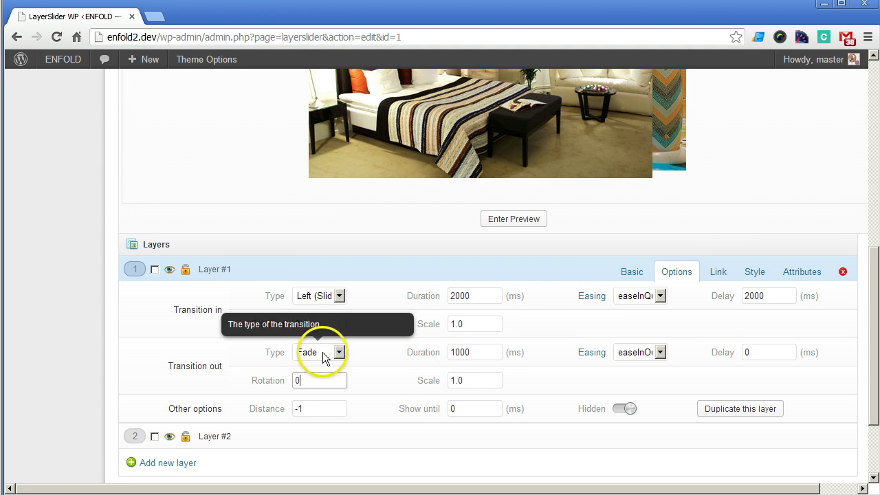
- Check Layer #1's transition-out duration and set the transition-out easing to easeInQuad
left_click(455, 351)
double_click(465, 352)
left_click(495, 353)
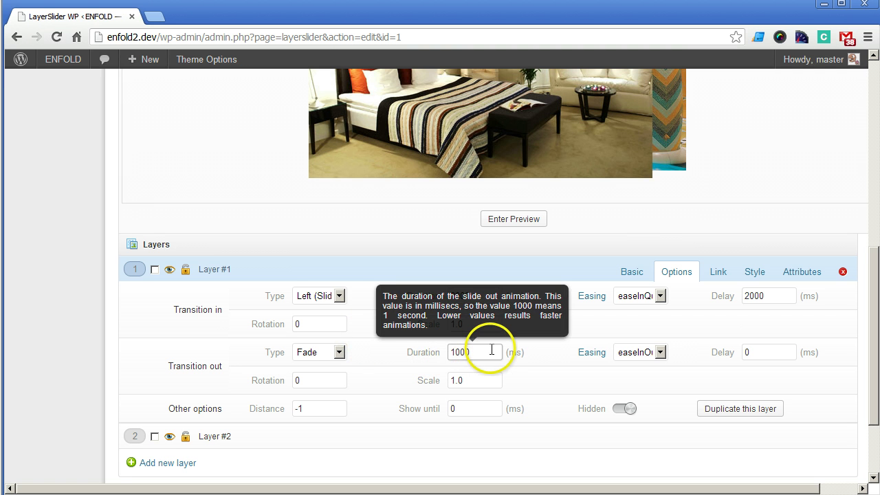
left_click(636, 352)
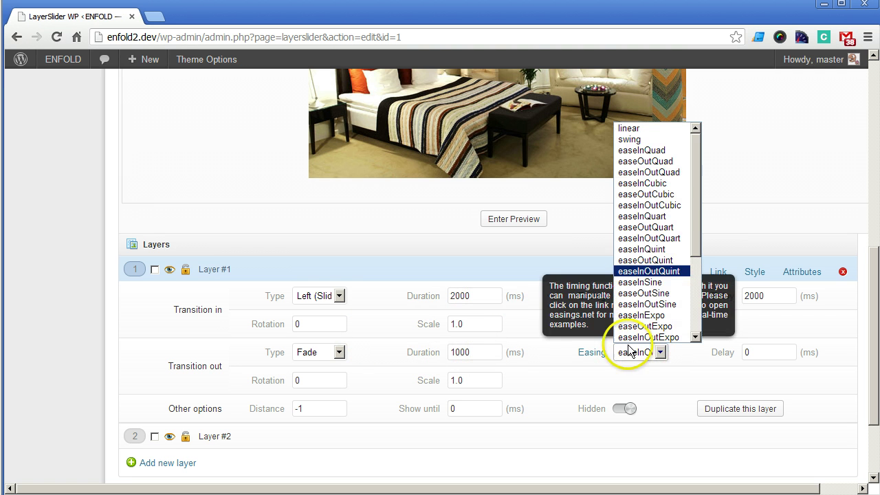
left_click(643, 151)
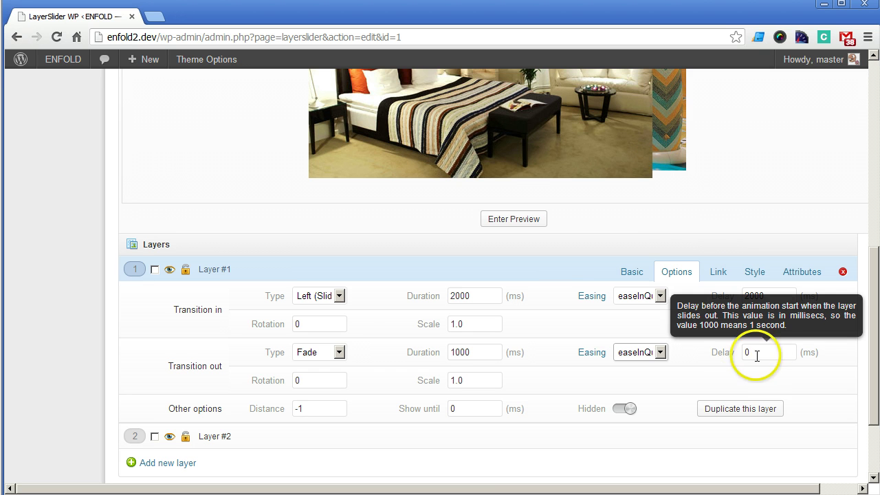
- Set Layer #1's transition-out delay to 1000 ms
left_click(784, 352)
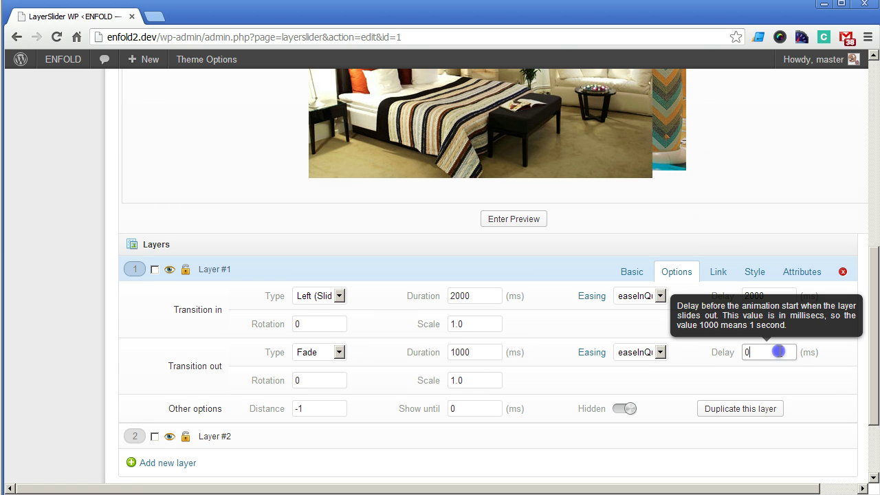
left_click_drag(778, 352, 721, 350)
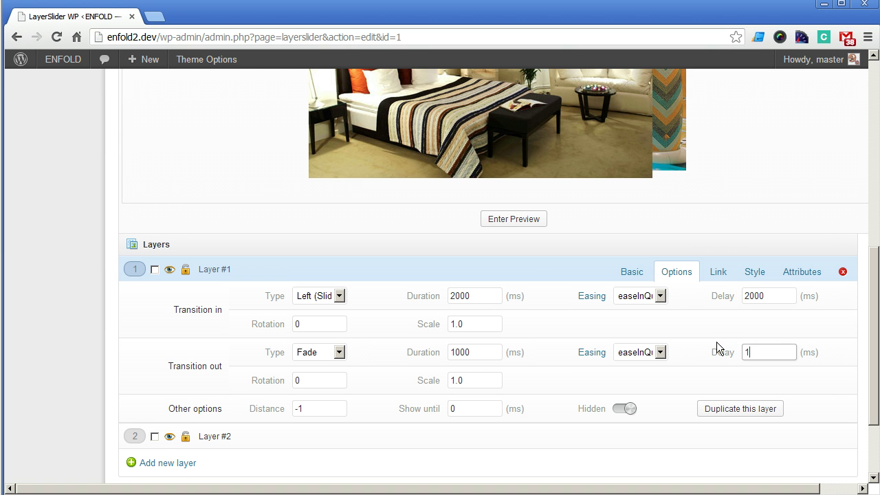
type("1000")
mouse_move(754, 291)
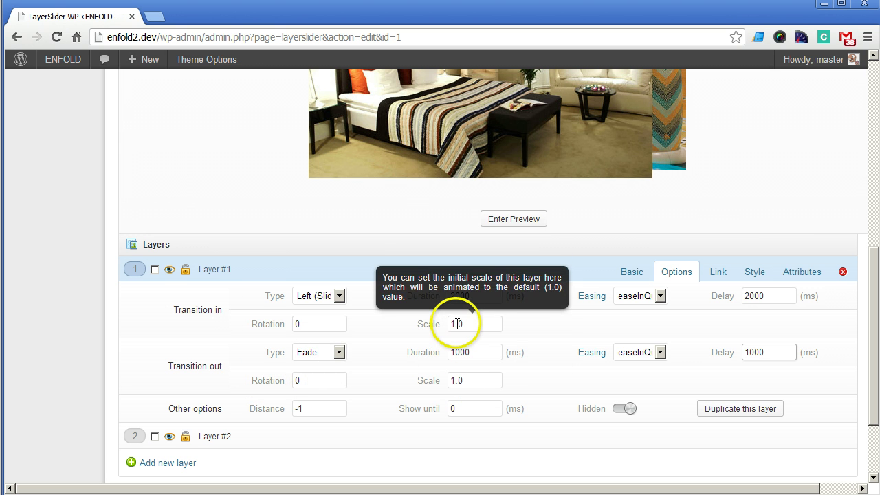
- Set Layer #1's transition-in scale to 0.1 and its transition-out rotation to 180
left_click_drag(457, 323, 446, 324)
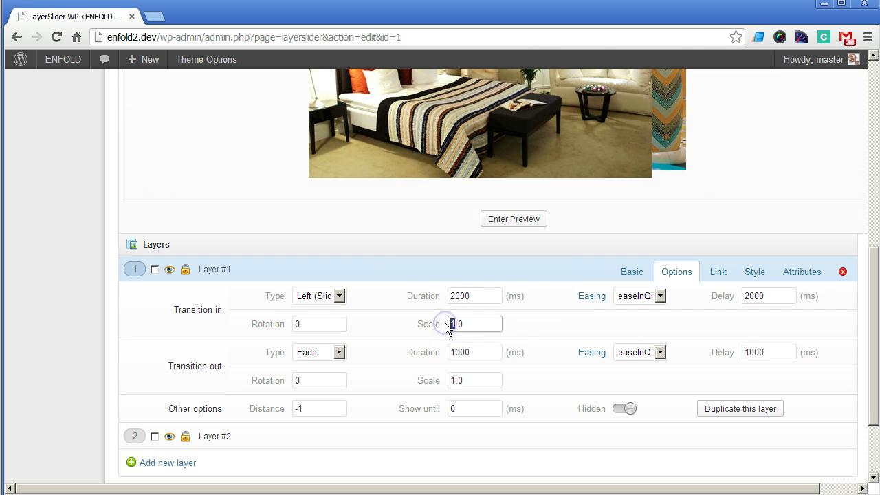
type("0.")
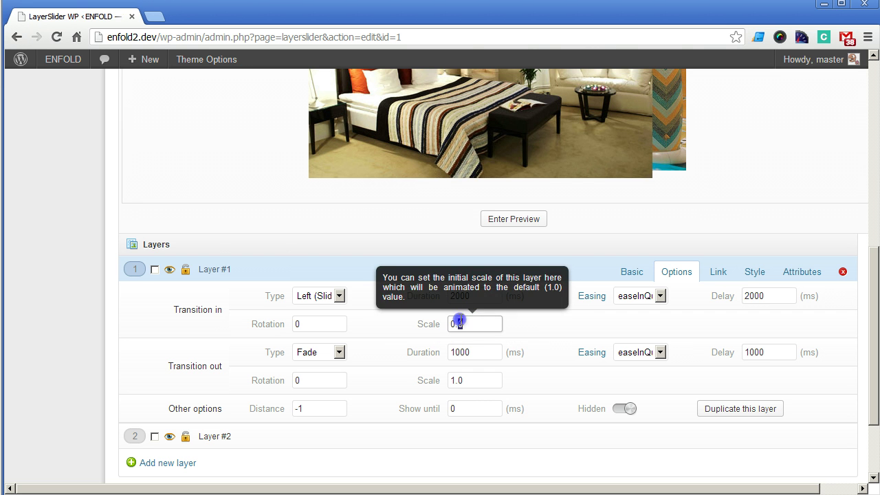
type("1")
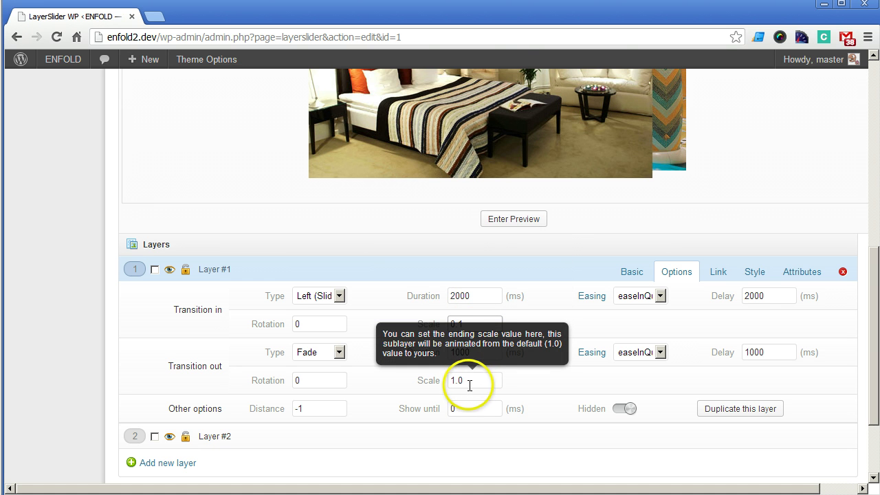
left_click(262, 380)
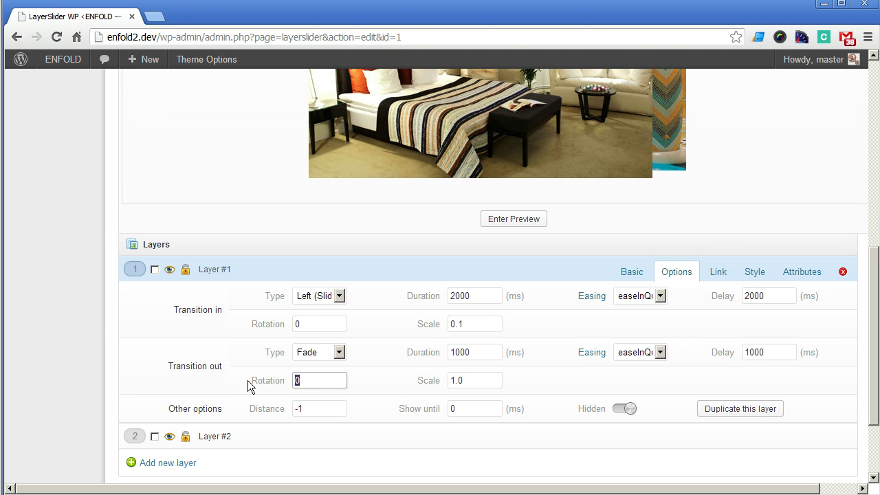
type("180")
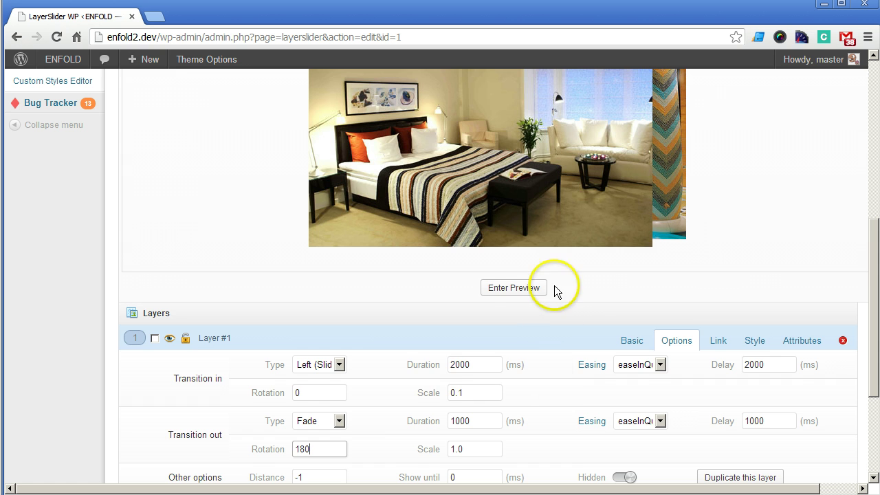
- Preview the slider's transitions, leave the preview and check Layer #1's transition-in scale setting
left_click(496, 289)
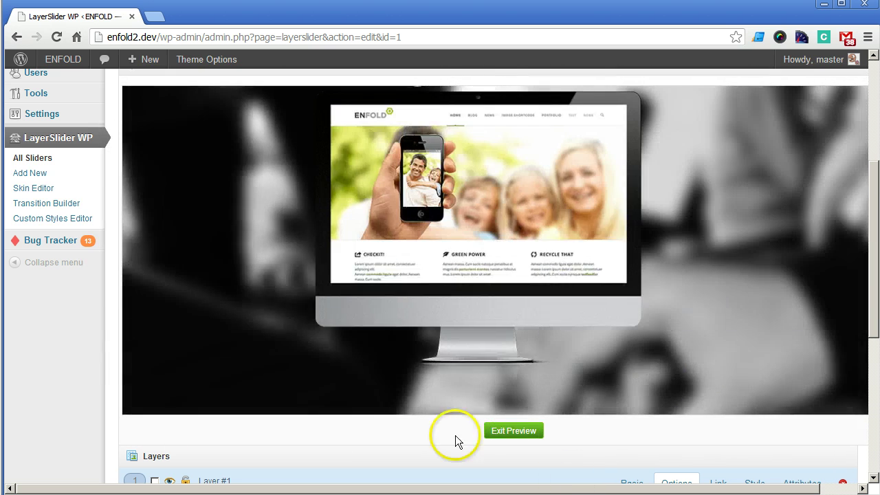
left_click(514, 427)
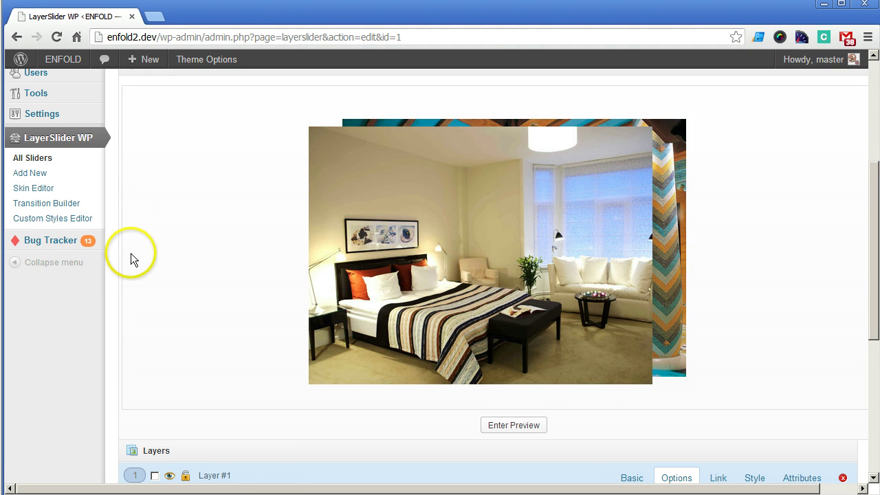
scroll(136, 252, "down", 5)
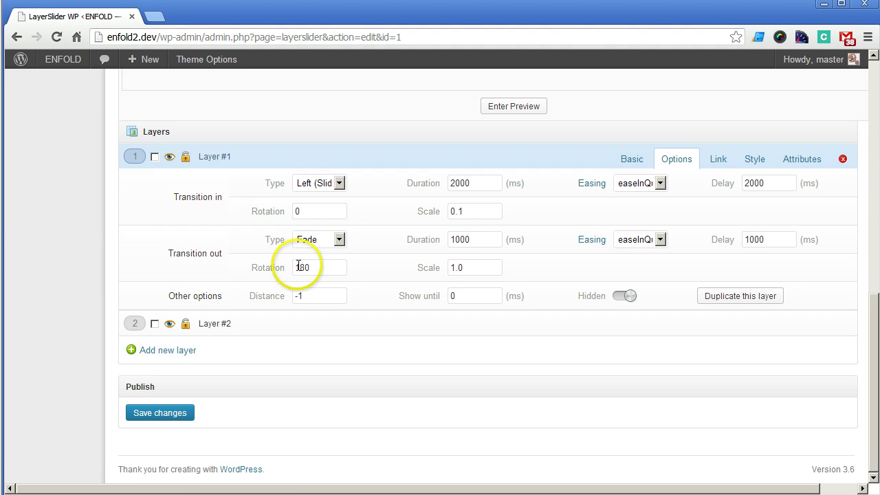
mouse_move(465, 206)
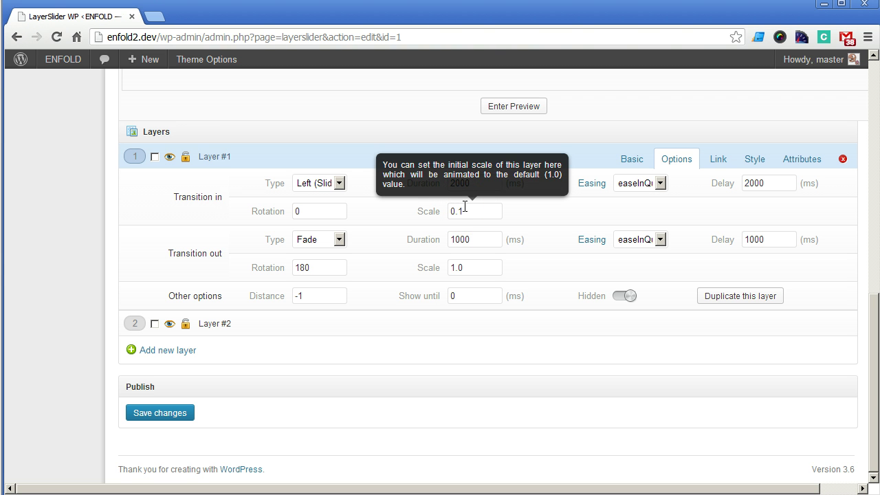
left_click(448, 212)
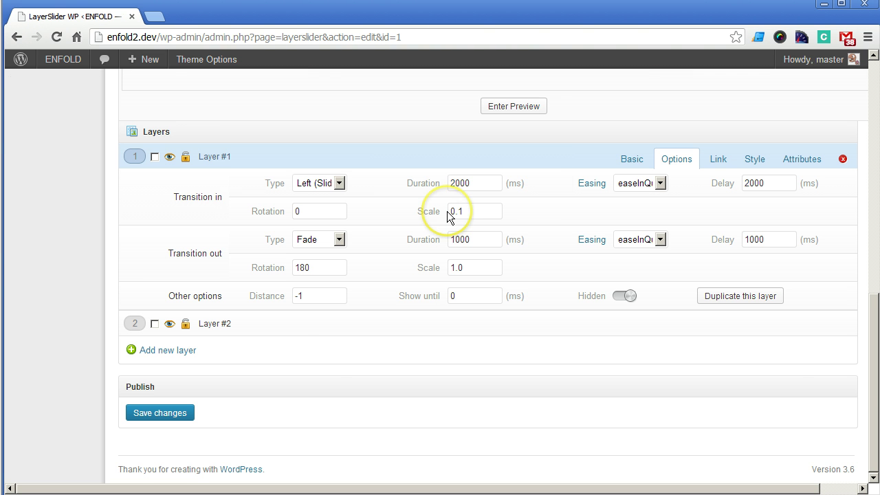
- Set Layer #1's transition-out delay to 2100 ms
scroll(208, 194, "up", 5)
scroll(401, 265, "down", 4)
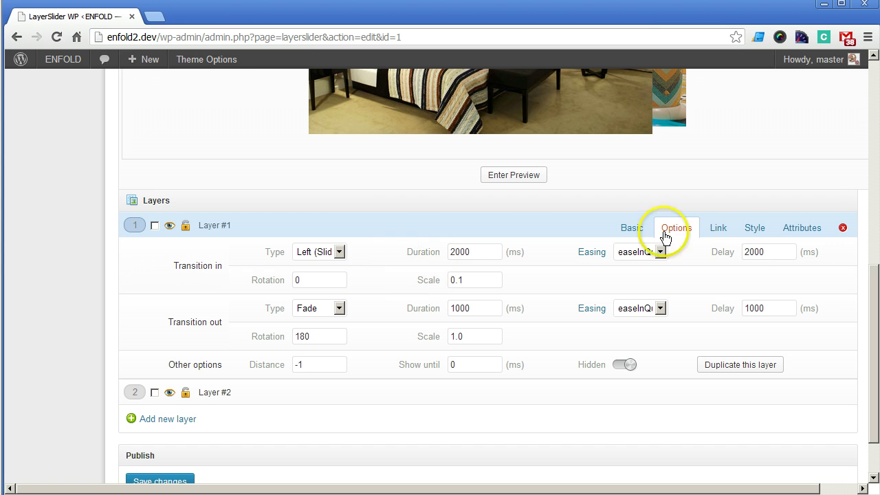
left_click(752, 311)
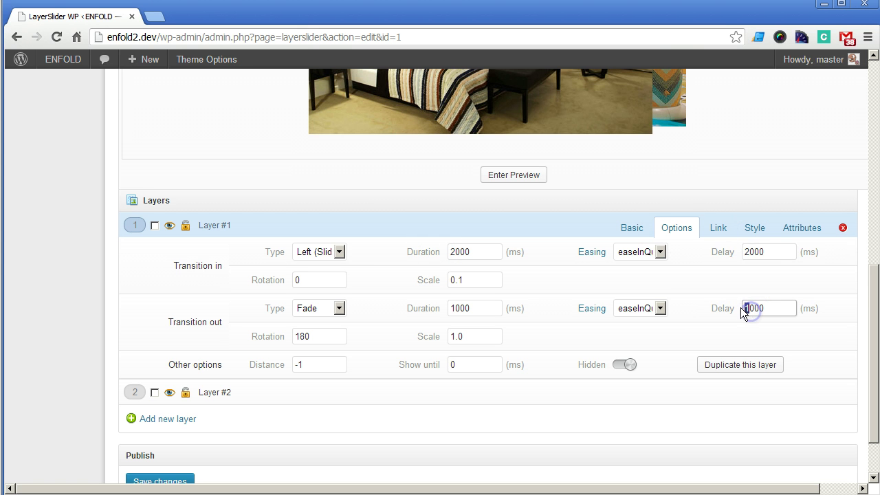
type("21")
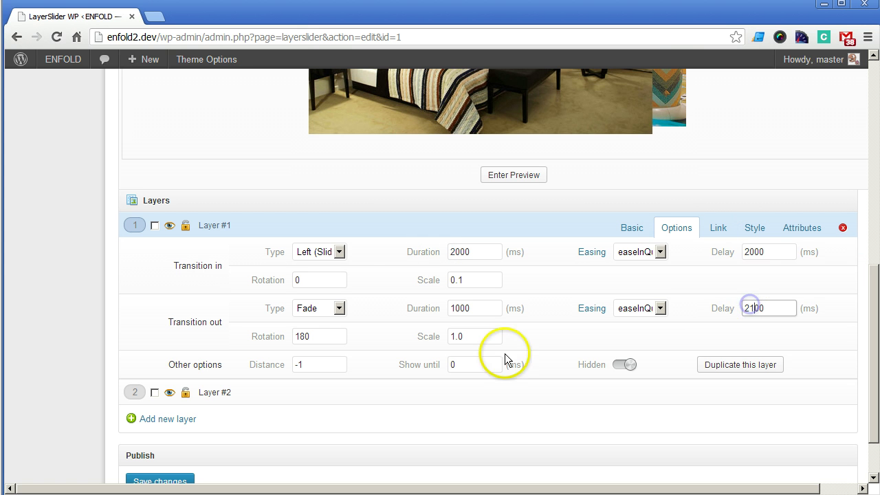
- Set Layer #1's transition-out type to the Bottom slide option
mouse_move(333, 340)
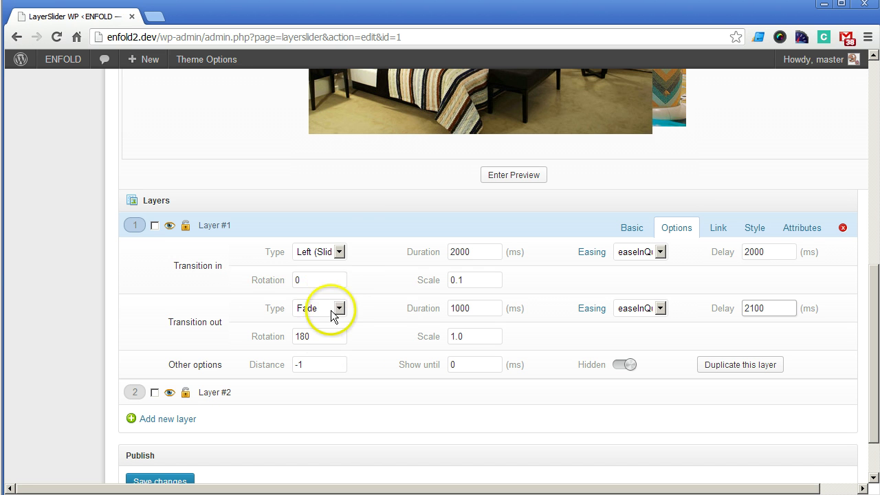
mouse_move(349, 322)
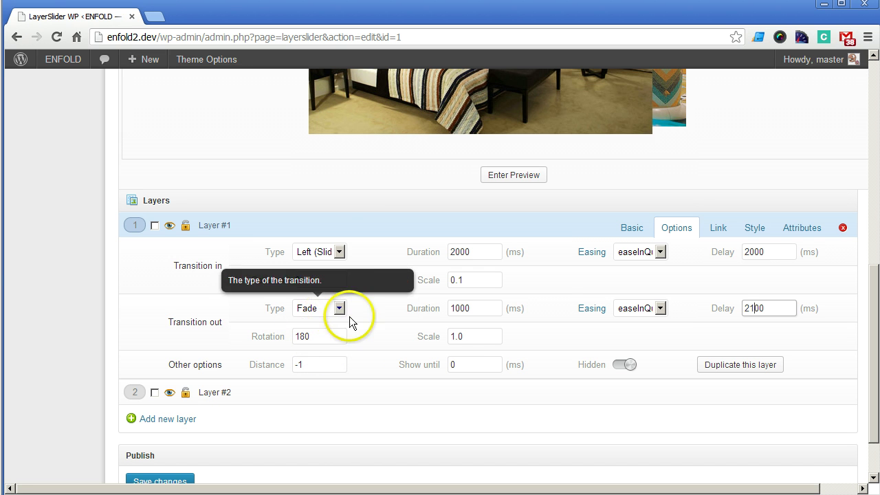
mouse_move(465, 335)
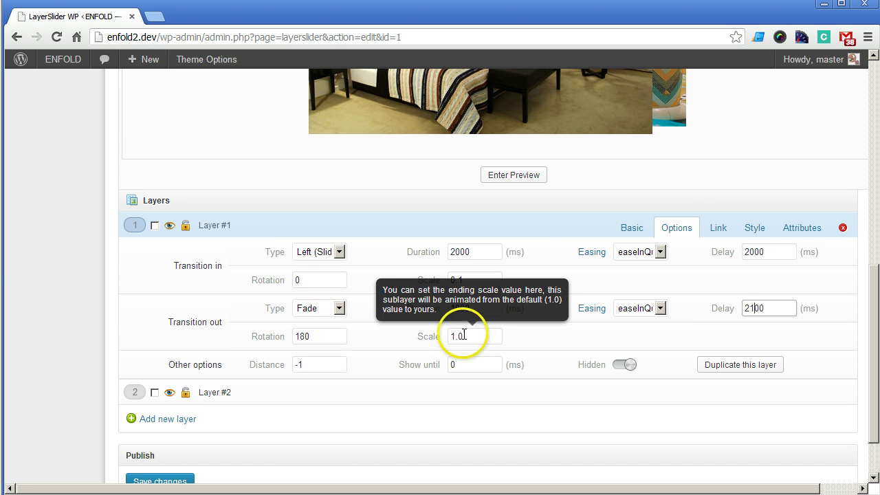
left_click(319, 311)
left_click(320, 363)
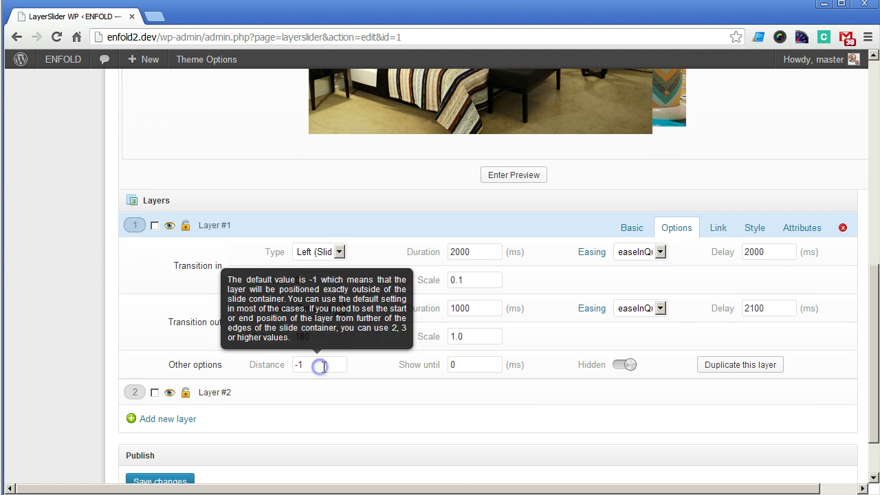
- Move the bedroom image layer so it lies directly over the pool image in the slide layout
scroll(697, 334, "up", 4)
scroll(685, 296, "down", 1)
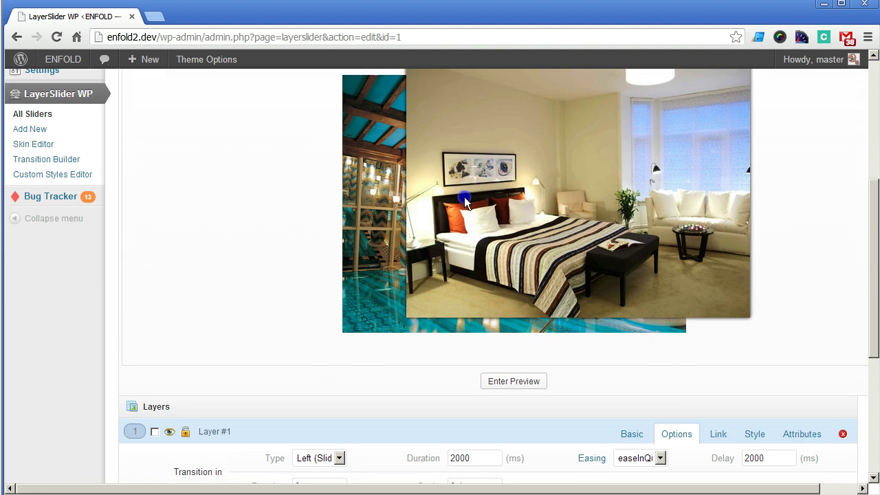
scroll(169, 365, "down", 2)
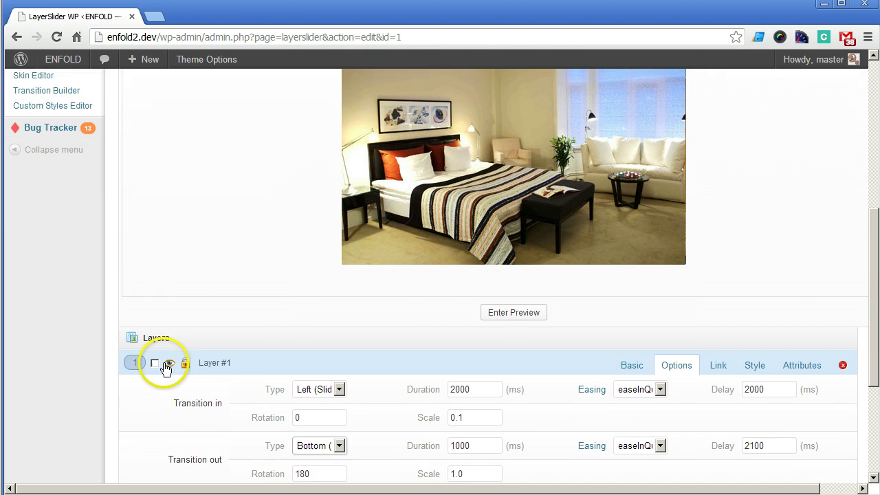
- Run the slider preview to check the third slide's image transitions
left_click(485, 248)
scroll(497, 321, "up", 3)
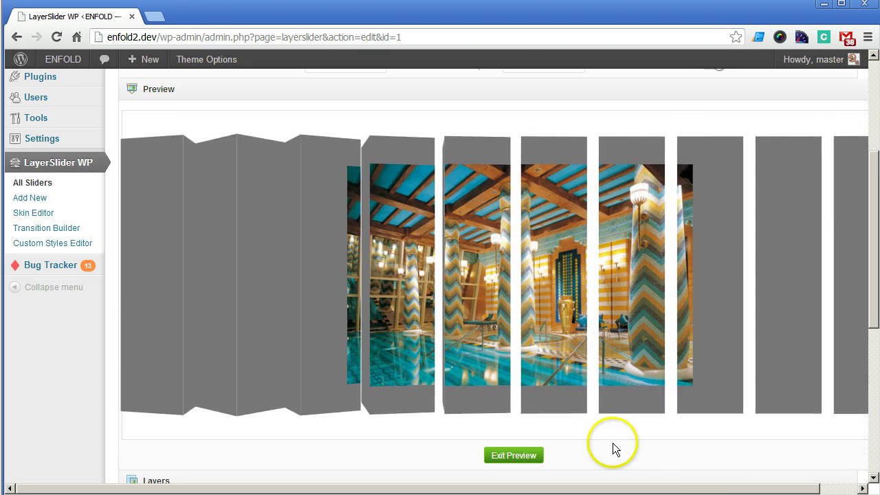
scroll(559, 414, "down", 5)
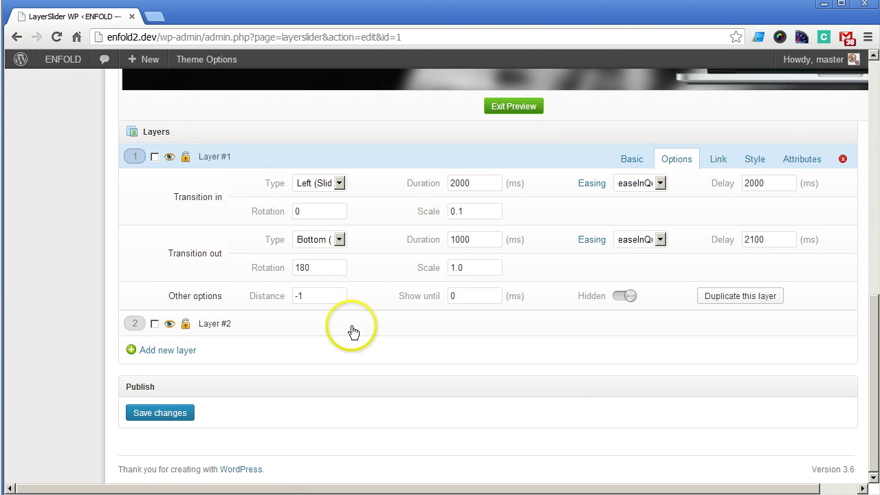
- Make Layer #2 an H2 heading with the text "Welcome to the Hotel!"
left_click(293, 329)
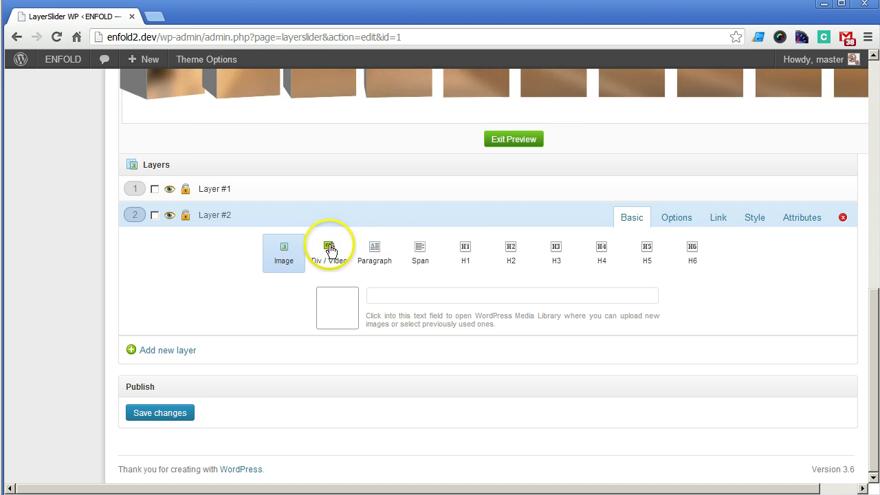
left_click(507, 251)
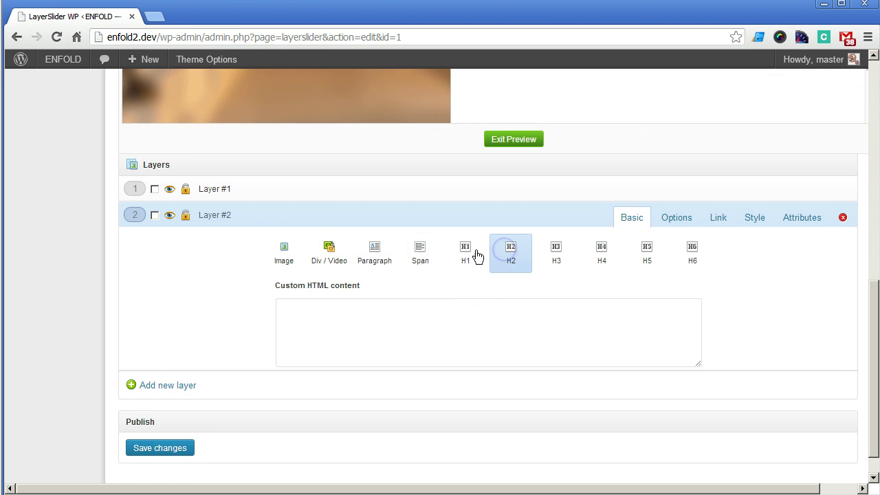
left_click(364, 330)
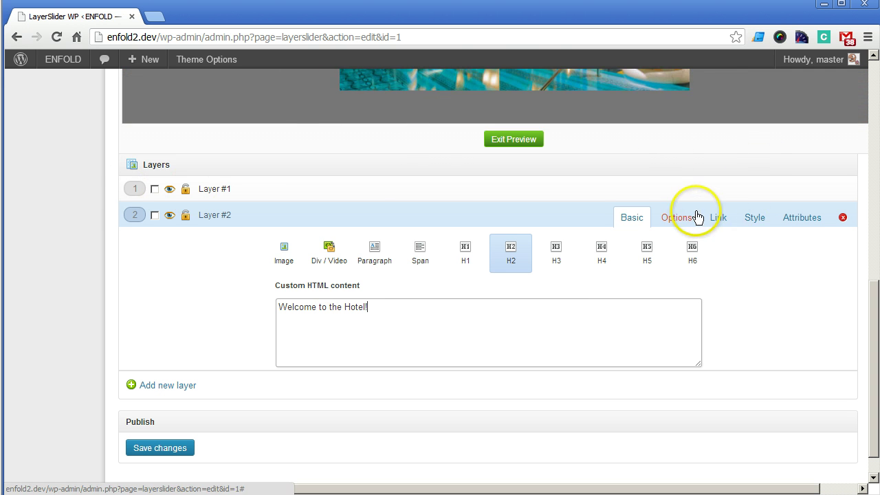
- Set Layer #2's font color to purple #8224e3
left_click(751, 218)
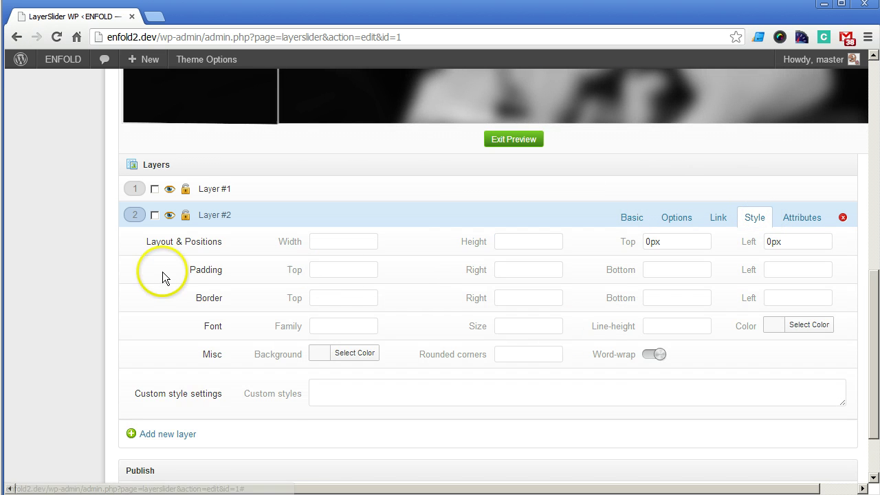
left_click(778, 326)
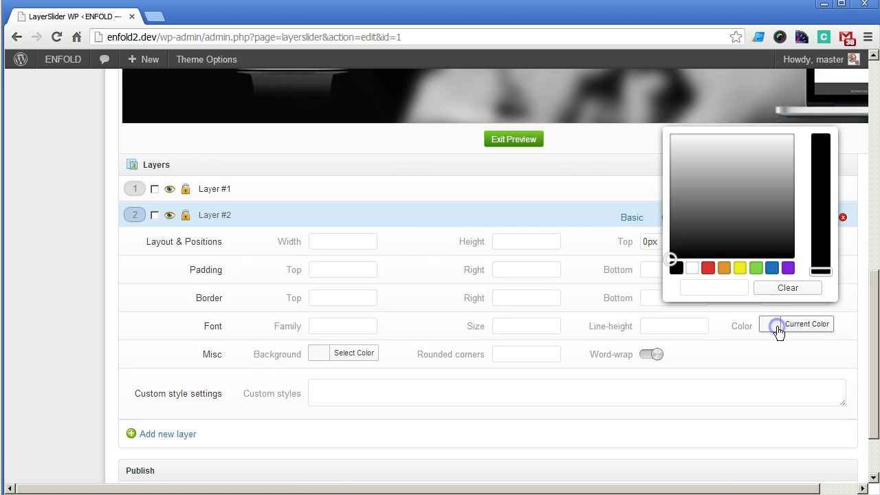
left_click(787, 269)
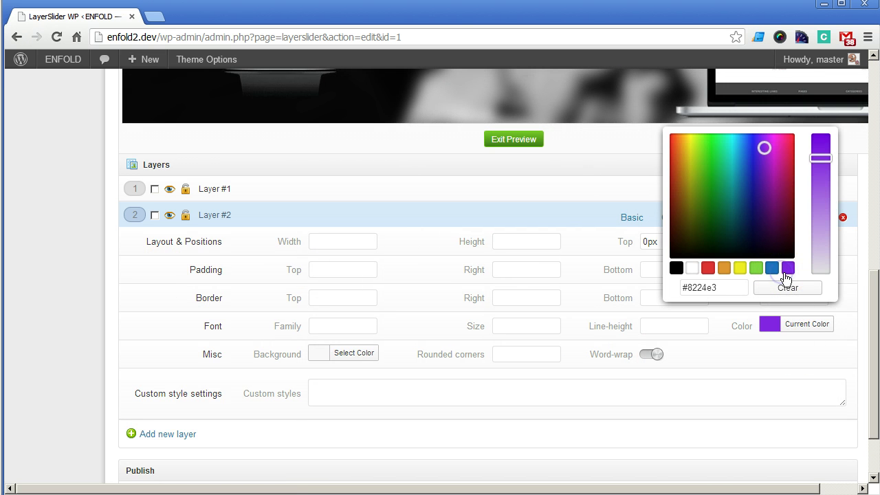
left_click(717, 339)
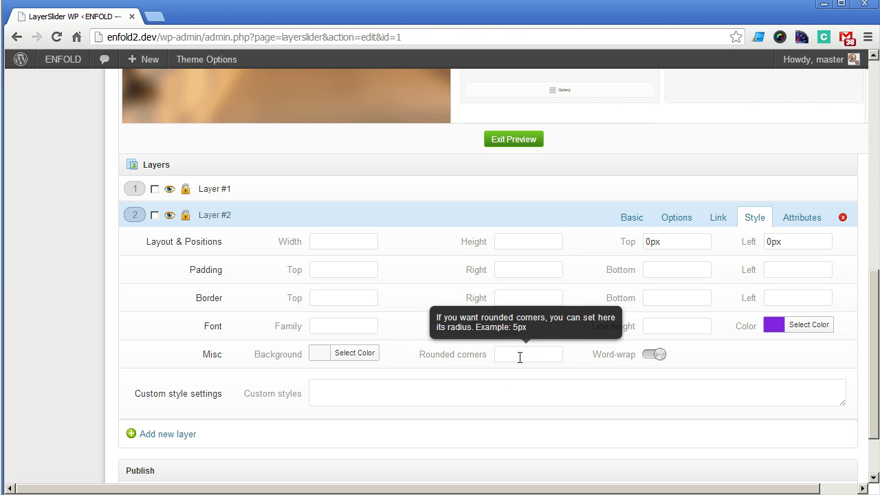
- Exit the preview and move the "Welcome to the Hotel!" heading just above the bedroom image, roughly centered
scroll(520, 357, "up", 3)
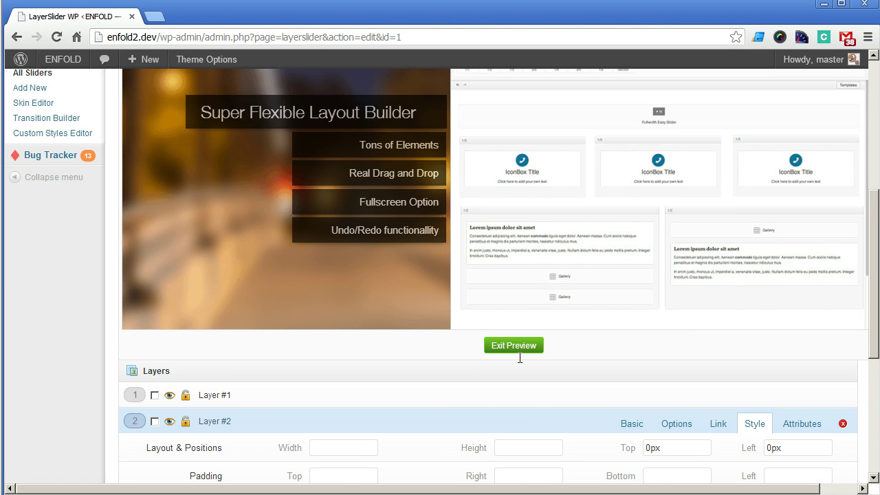
scroll(520, 358, "down", 2)
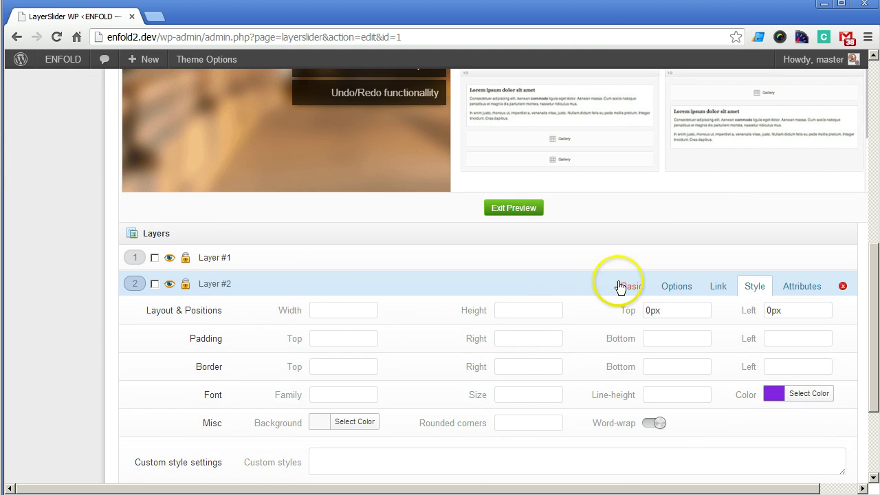
left_click(620, 286)
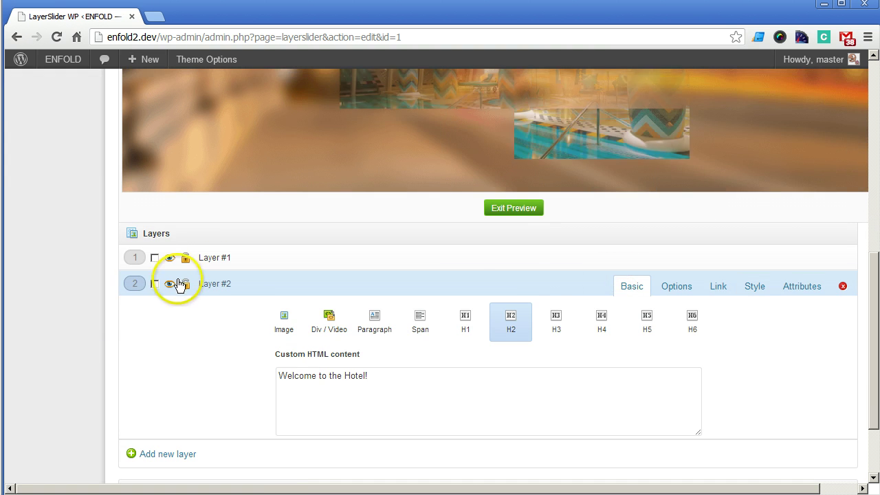
scroll(526, 286, "up", 1)
left_click(522, 279)
scroll(412, 297, "up", 3)
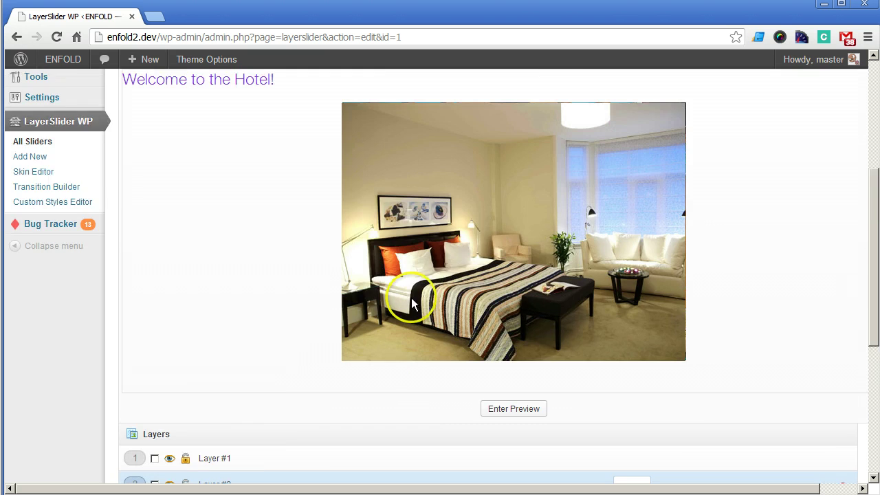
scroll(238, 207, "down", 4)
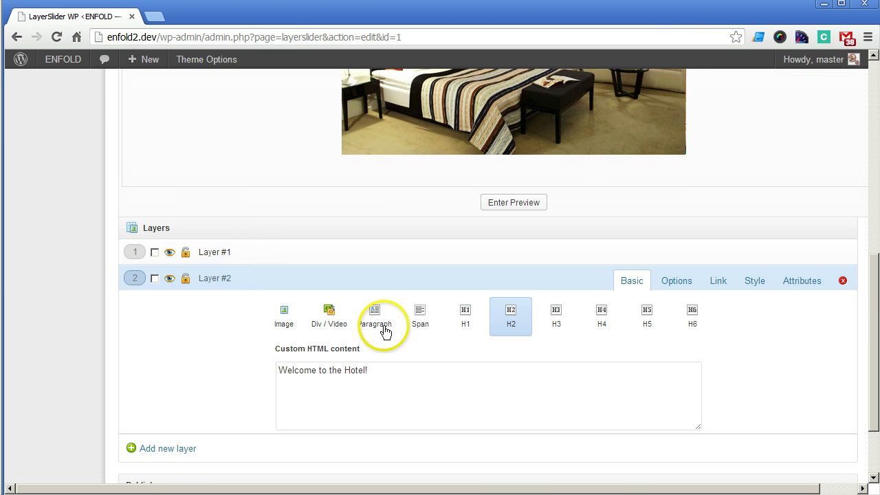
scroll(278, 223, "up", 4)
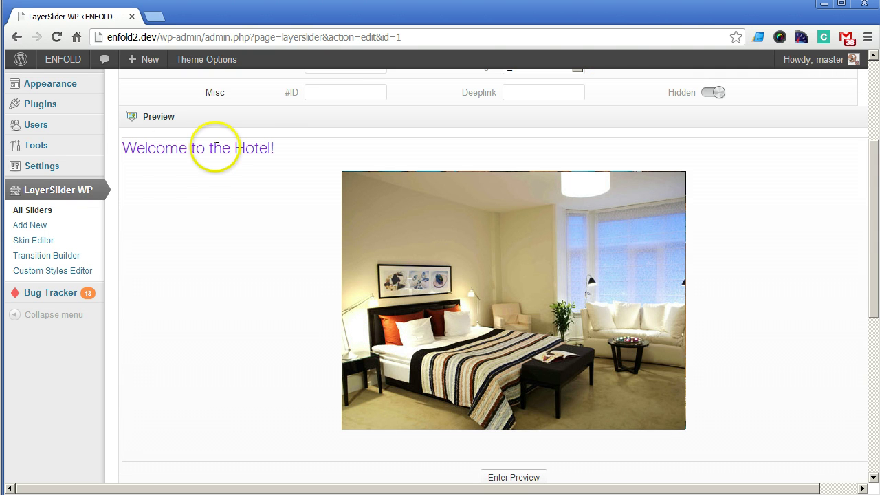
left_click_drag(215, 148, 559, 157)
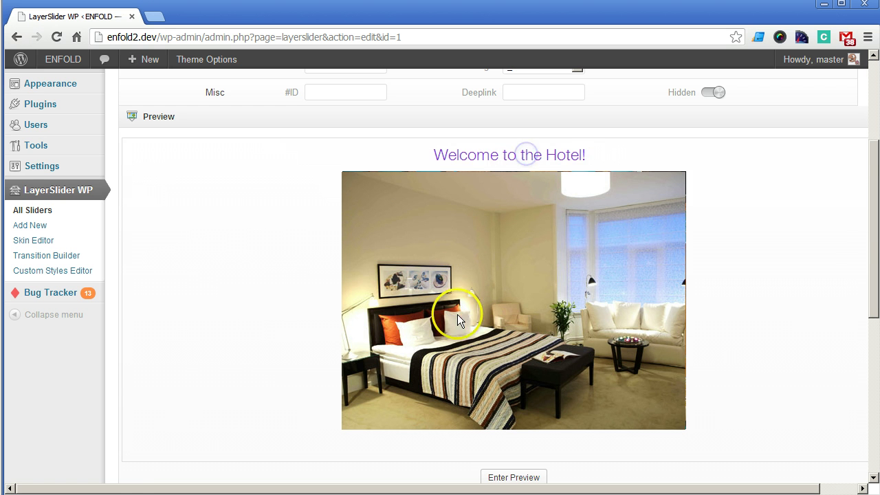
- Set Layer #2's transition-in type to Right (Slide from right)
scroll(457, 314, "down", 4)
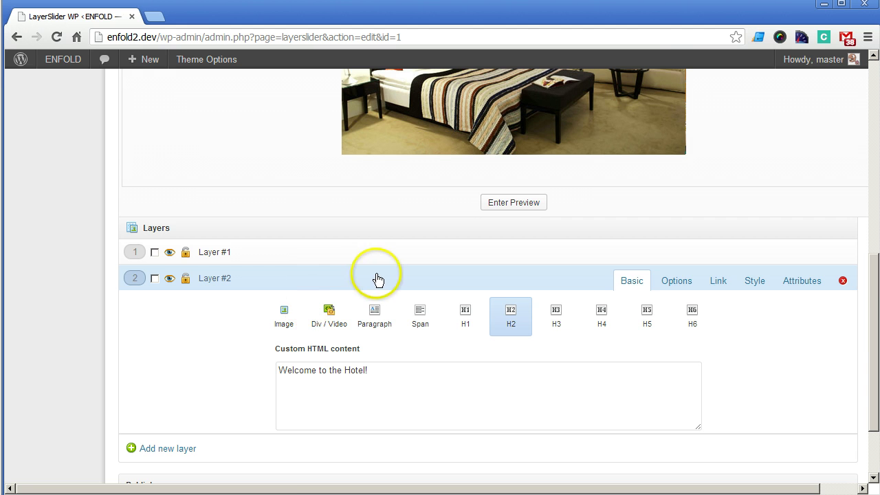
scroll(678, 280, "up", 1)
scroll(385, 351, "down", 2)
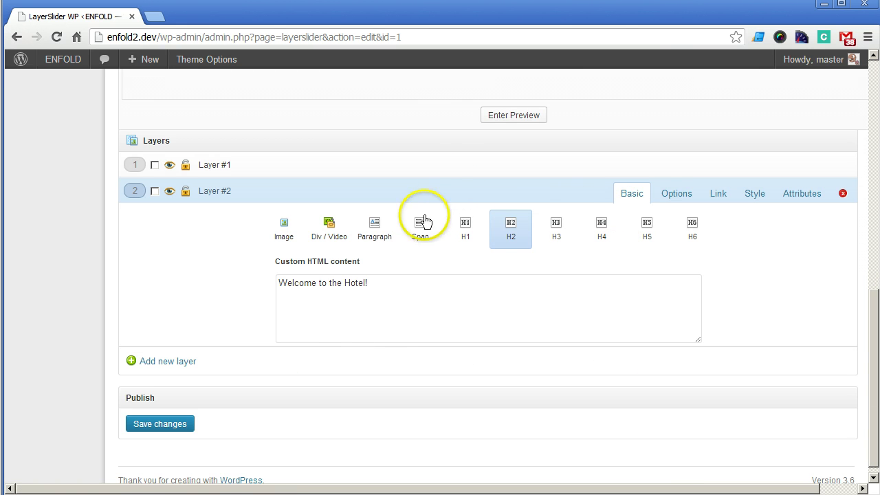
left_click(677, 195)
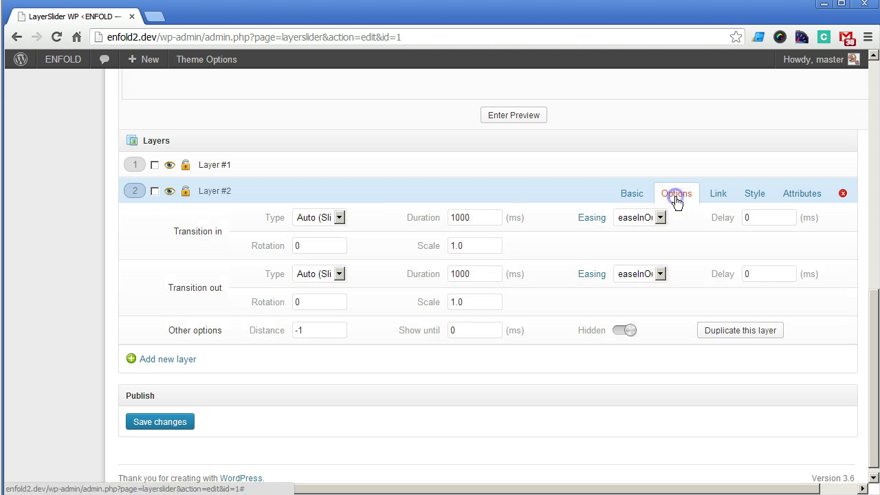
left_click(314, 219)
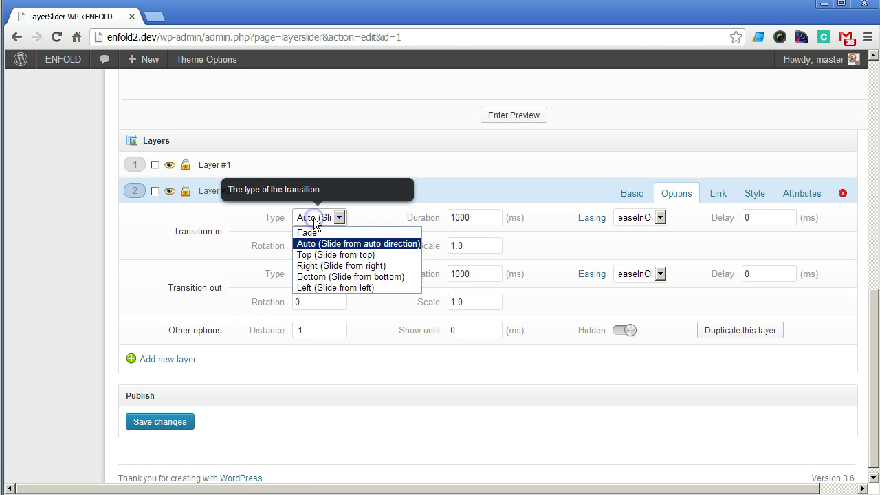
left_click(328, 266)
left_click(598, 267)
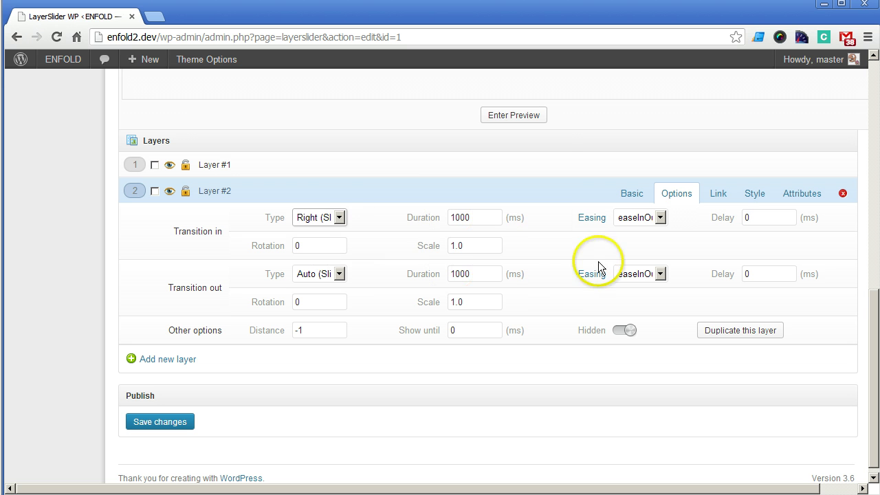
- Set Layer #2's transition-in easing to easeInQuad
mouse_move(474, 217)
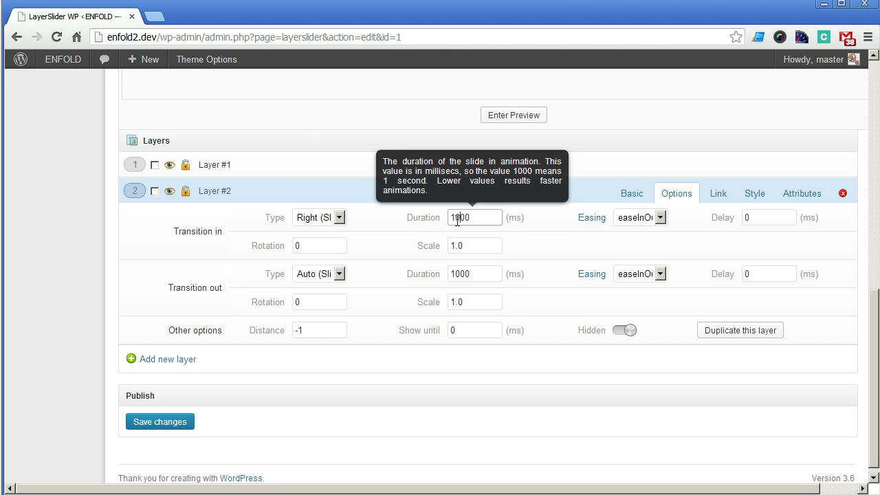
left_click(643, 218)
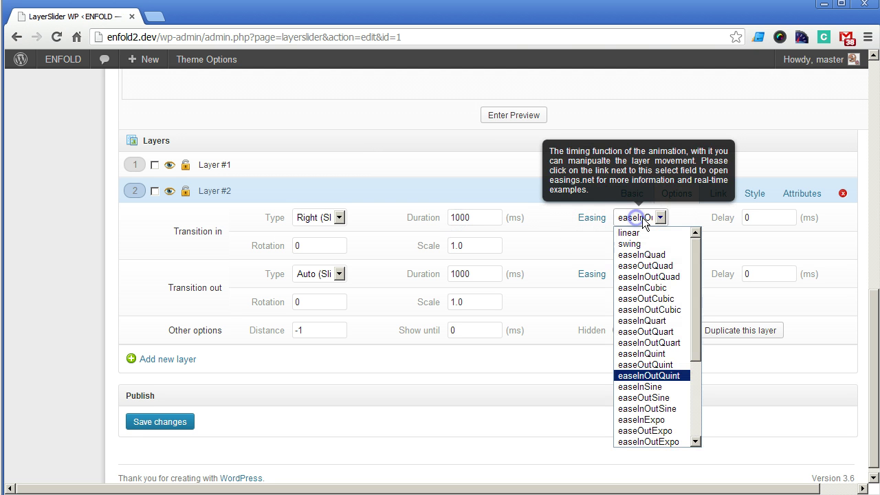
left_click(640, 244)
left_click(631, 197)
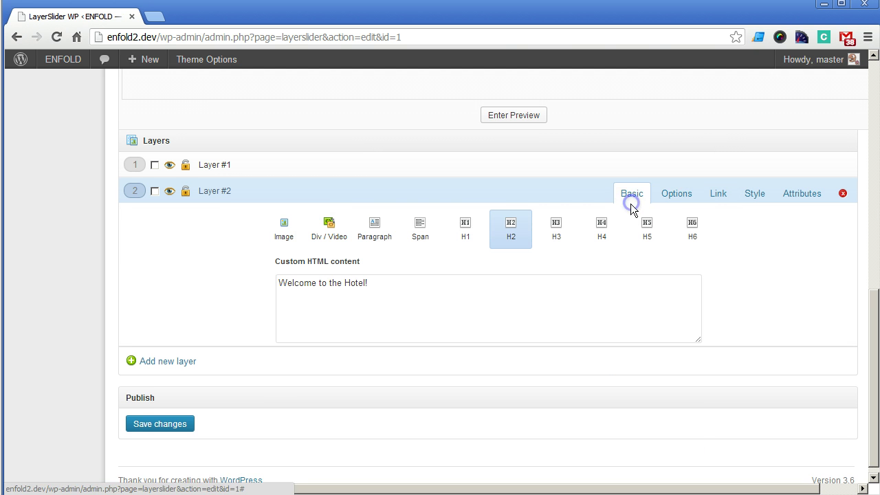
left_click(677, 200)
left_click(641, 218)
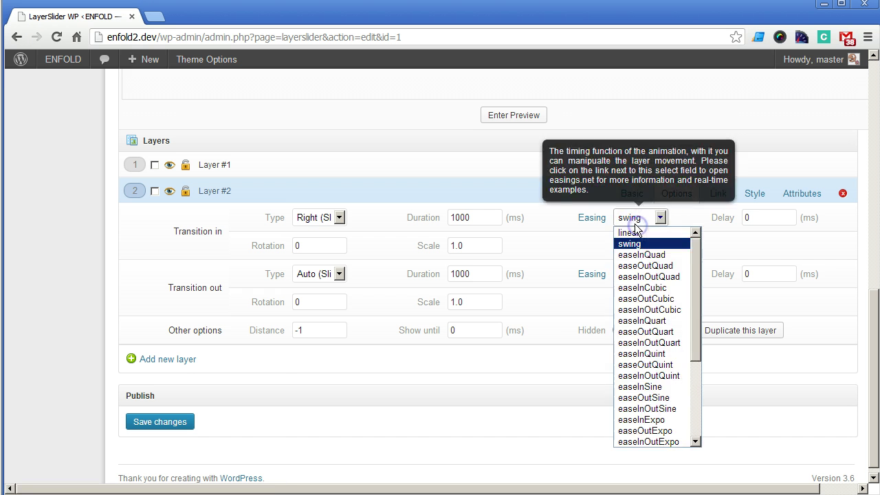
left_click(632, 252)
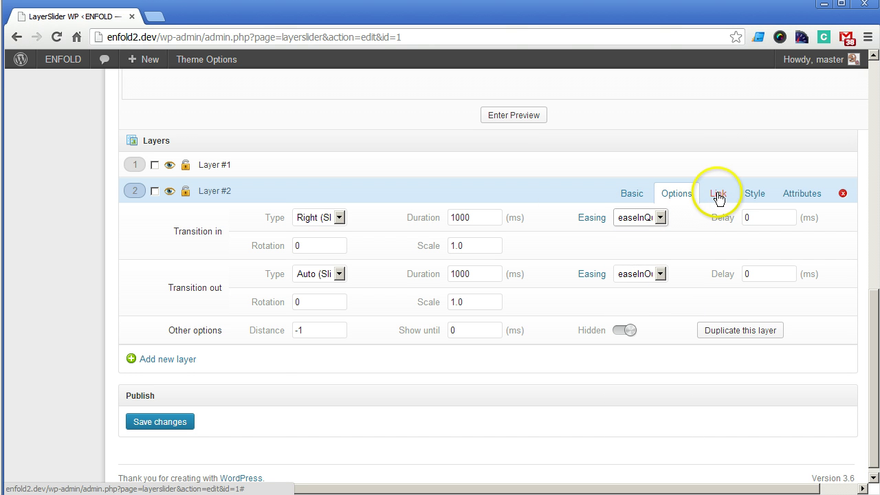
- Set Layer #2's transition-in delay to 2000 ms
double_click(738, 218)
type("3000")
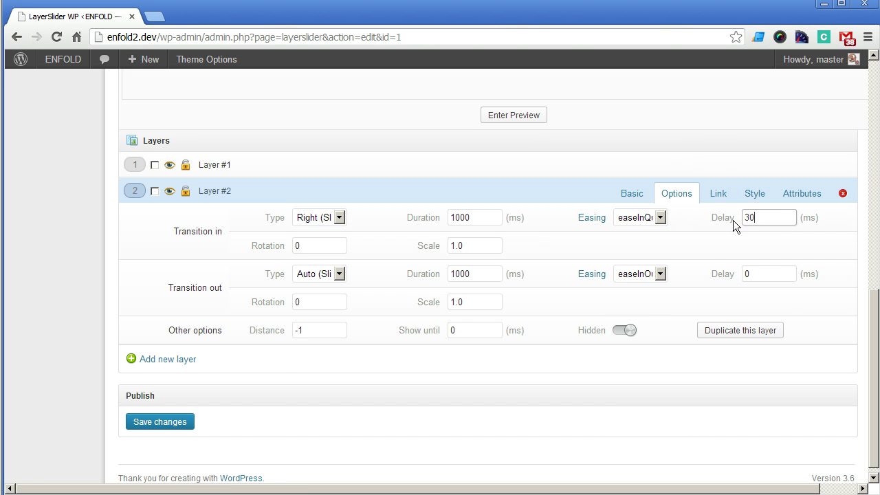
left_click(746, 217)
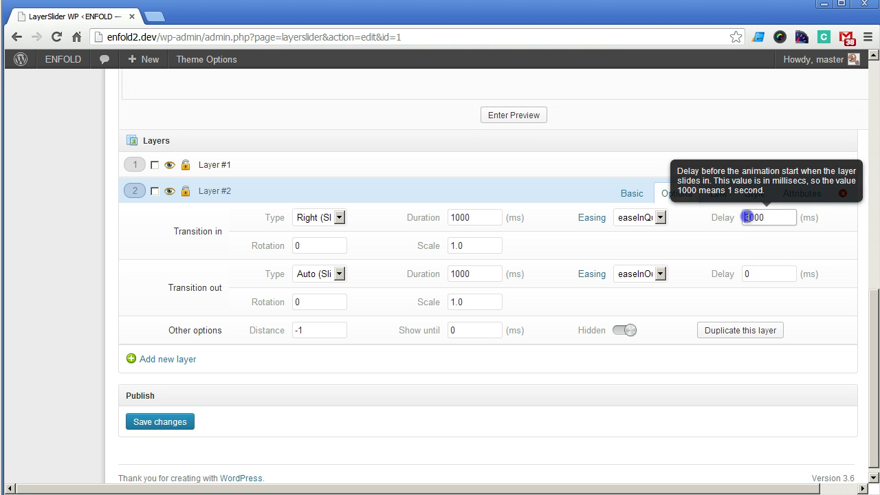
type("2")
- Set Layer #2's transition out to a 2100 ms delay, easeInQuad easing, type Top (Slide to top) and 2000 ms duration
left_click(707, 275)
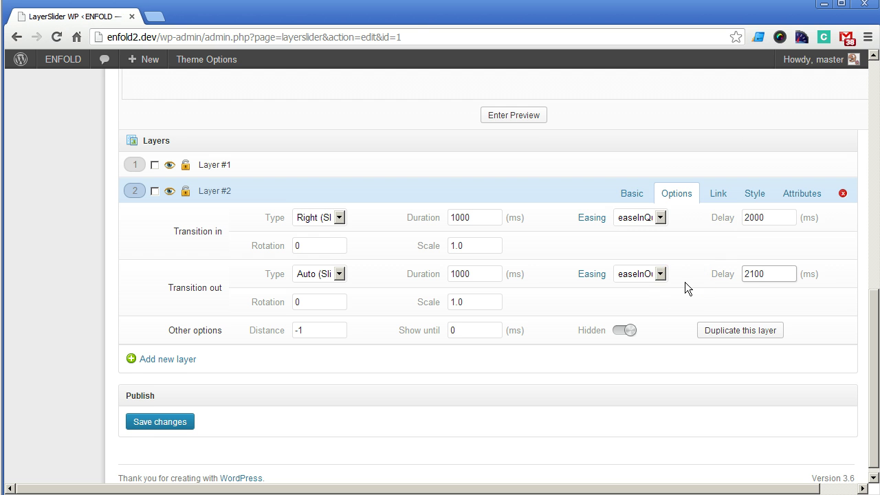
left_click(650, 274)
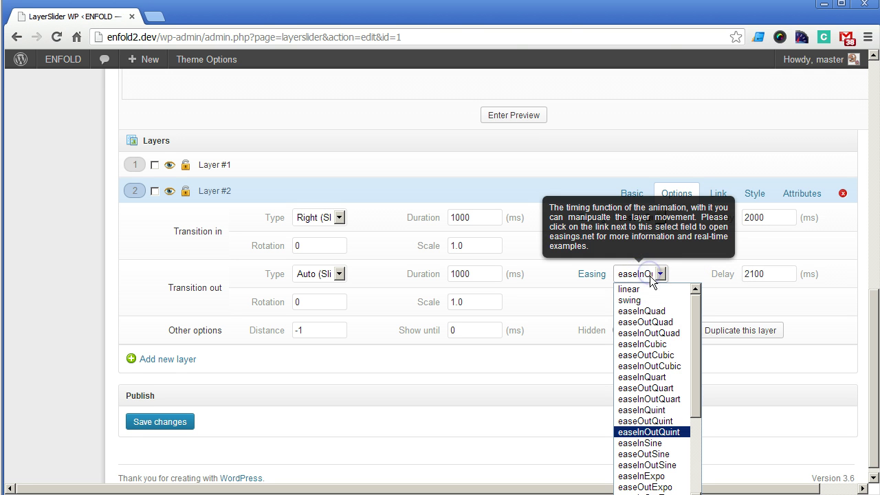
left_click(646, 311)
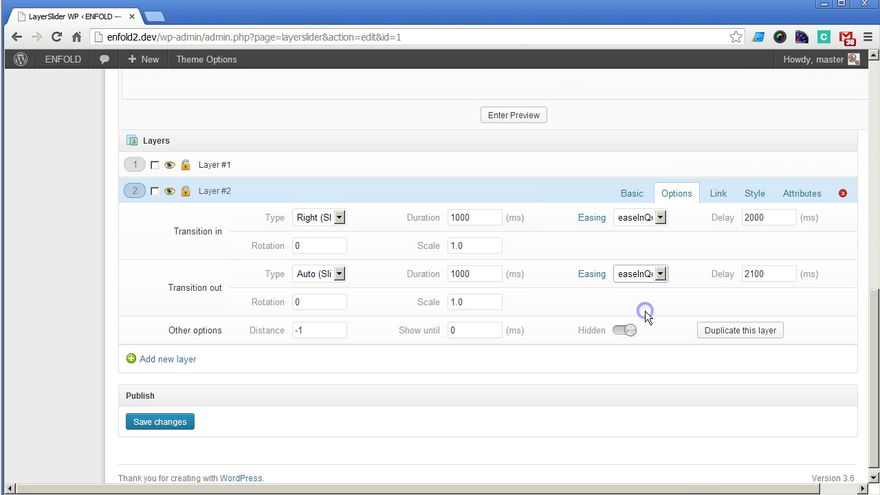
left_click(340, 275)
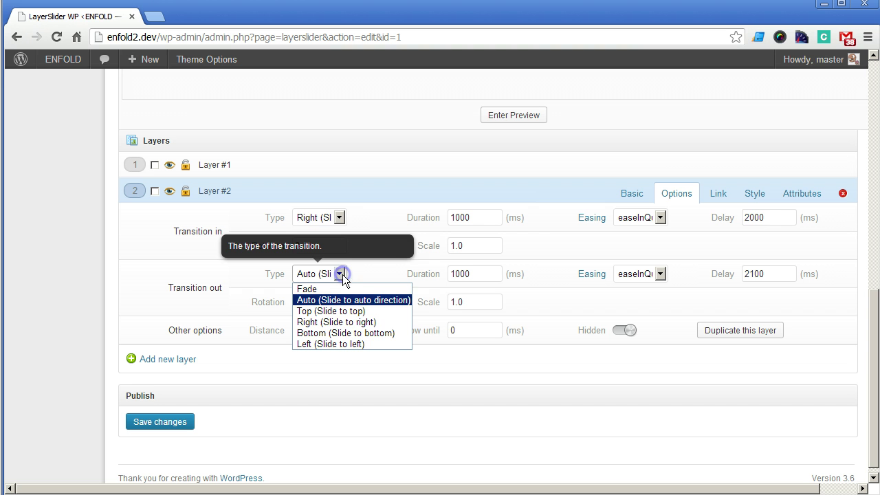
left_click(321, 311)
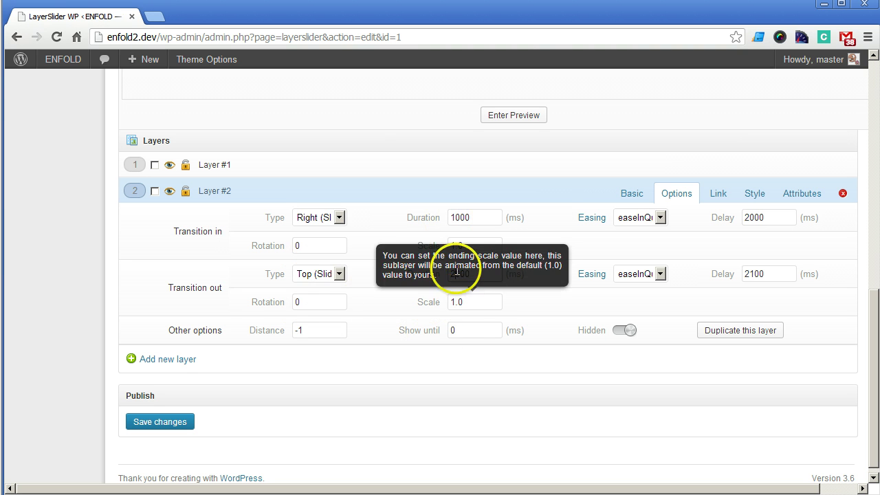
- Set Layer #2's scale to 0.1 for both transition in and transition out, and its transition-out rotation to 180
left_click_drag(457, 246, 440, 245)
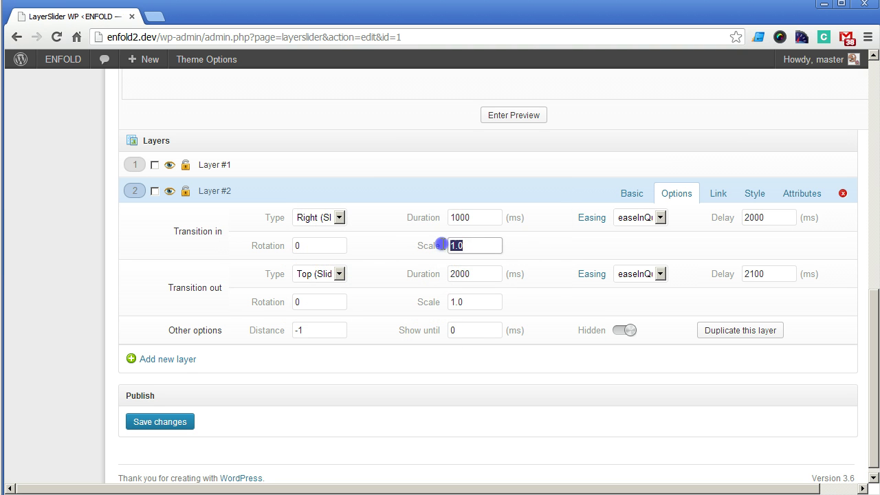
type("0.1")
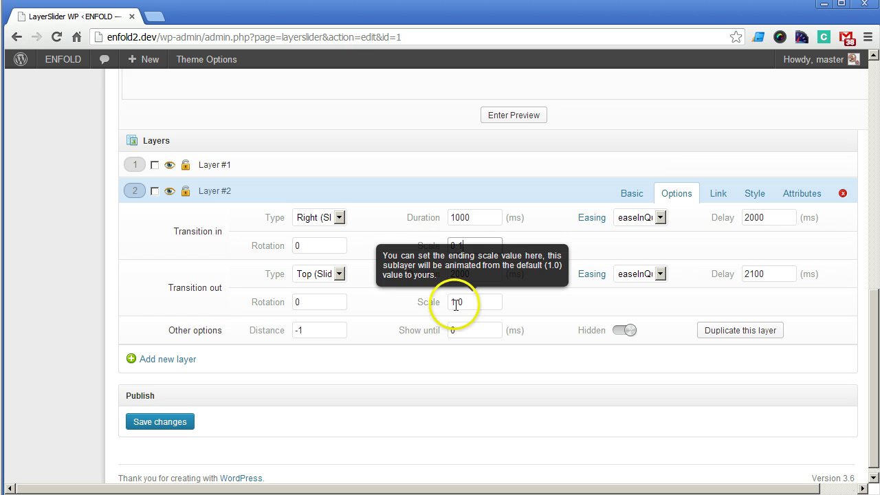
left_click_drag(466, 302, 355, 274)
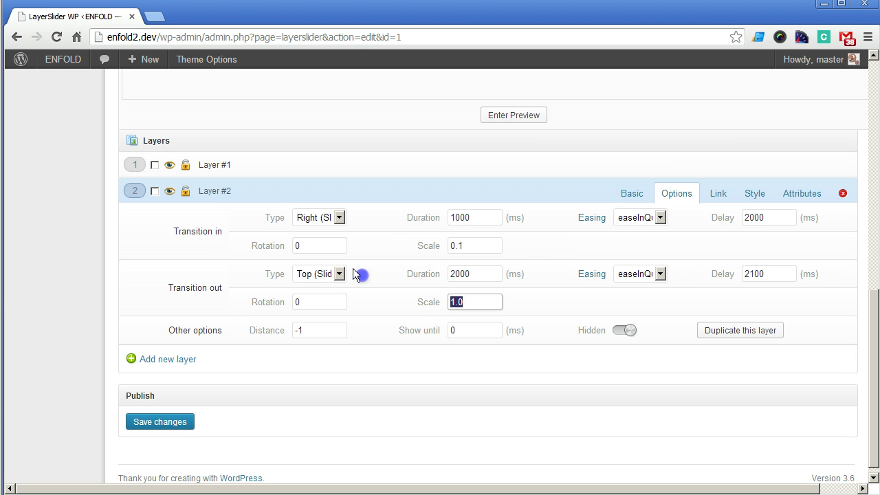
type("0.1")
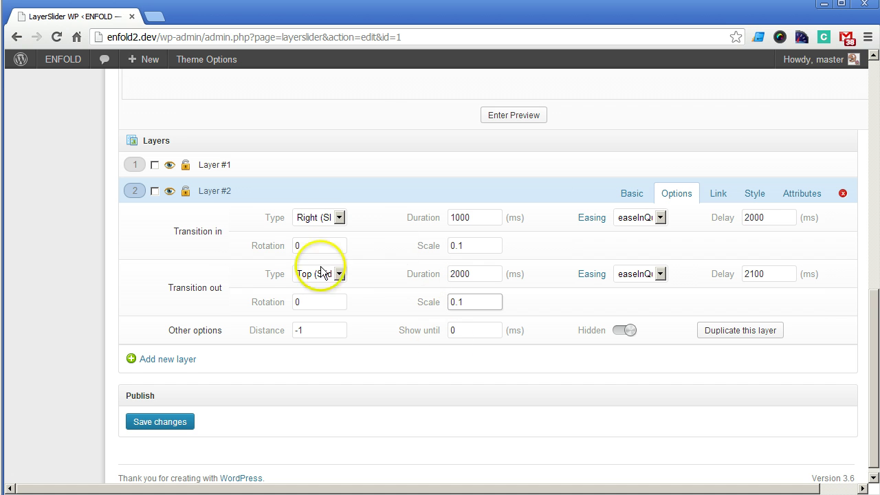
type("180")
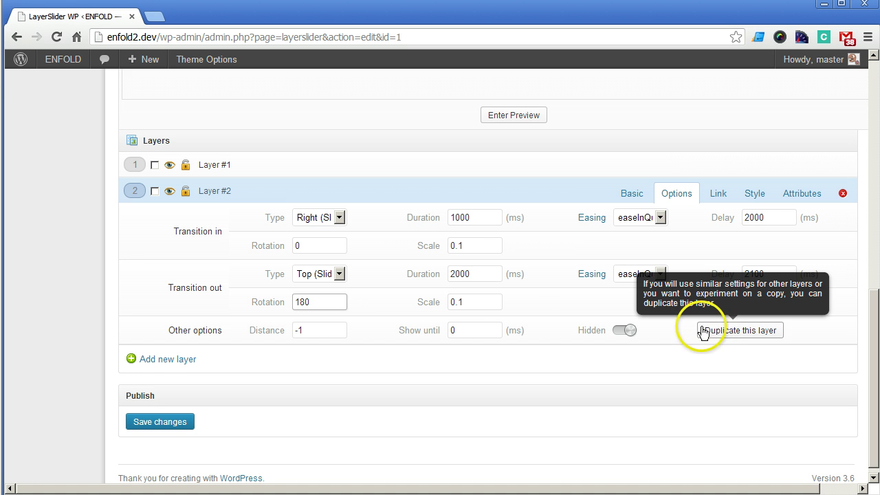
- Preview the slider to check the heading layer's animation
scroll(401, 445, "up", 2)
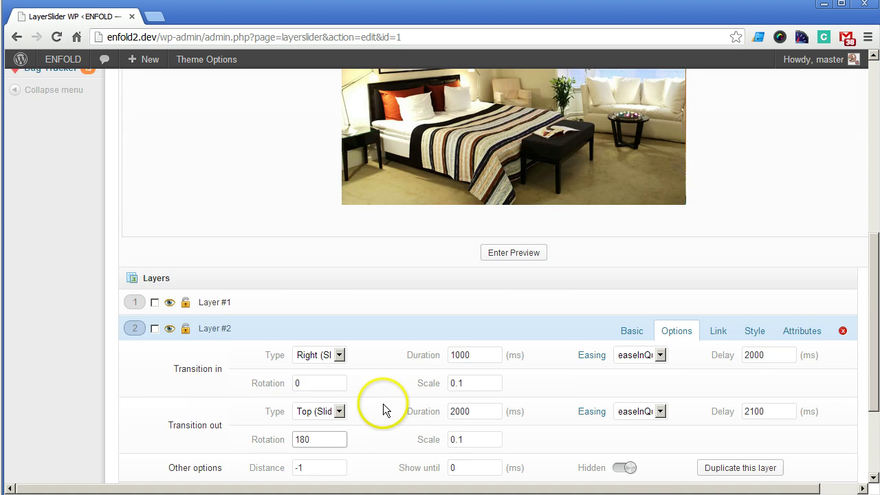
scroll(383, 403, "up", 2)
left_click(496, 388)
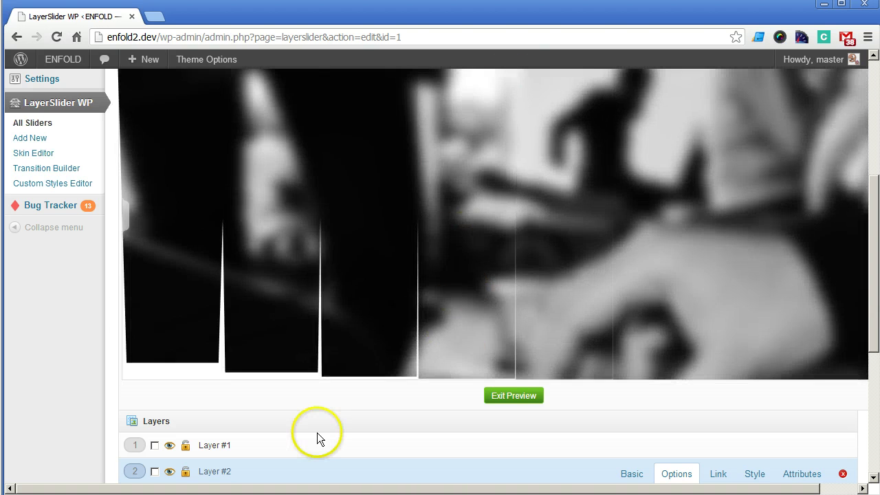
- Rename Layer #2 as "cdffgv" in the layer list
scroll(321, 438, "down", 5)
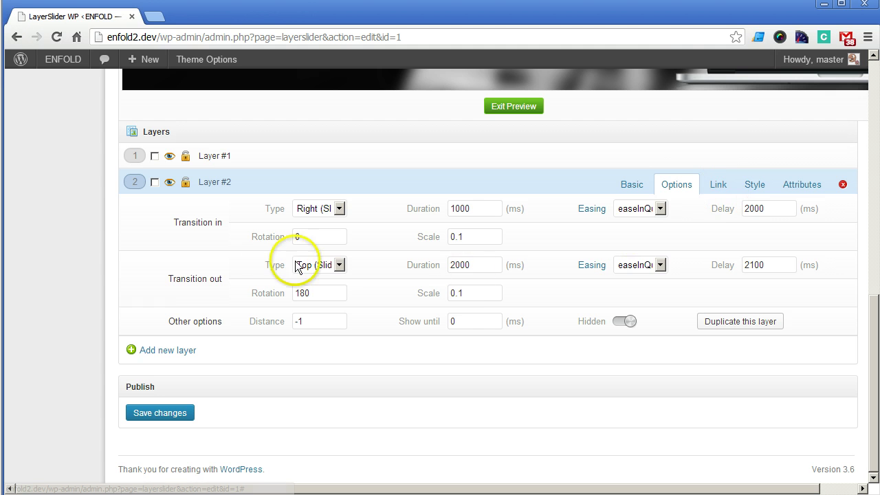
left_click(219, 182)
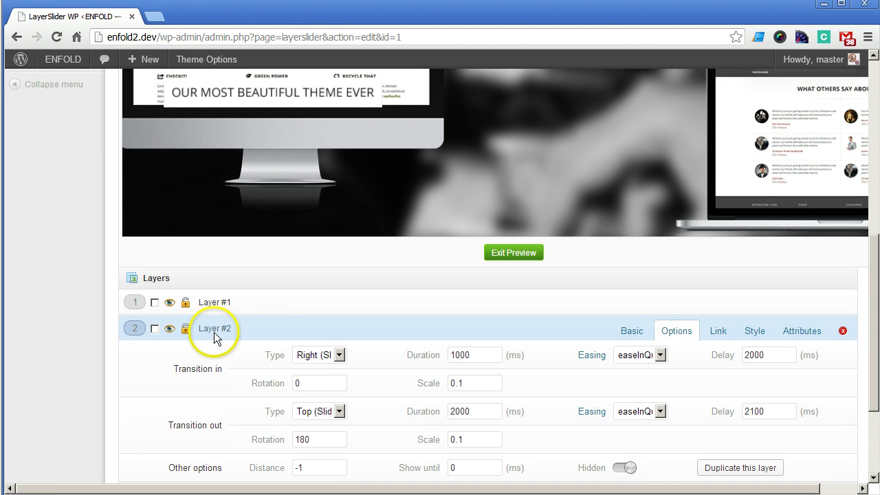
left_click(212, 330)
left_click(233, 329)
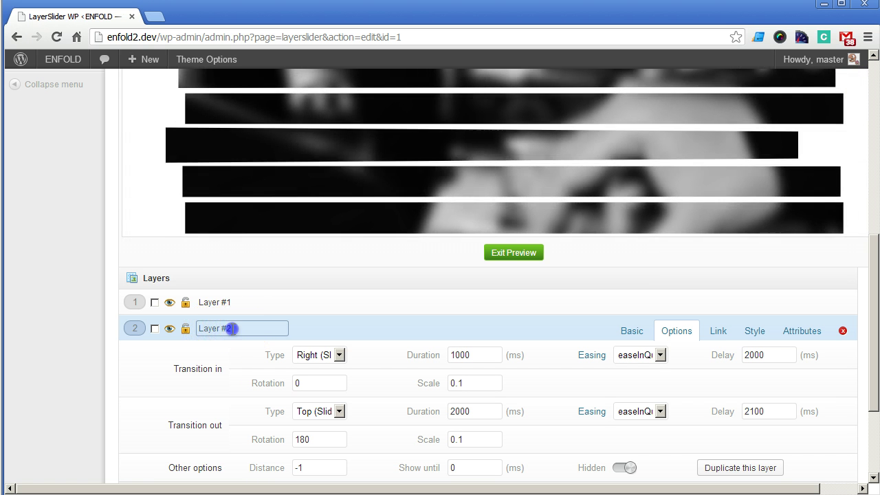
left_click(230, 328)
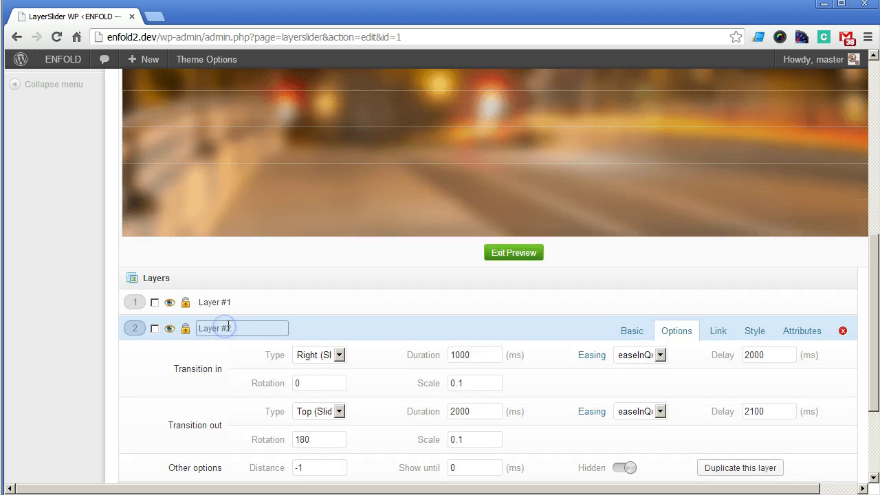
left_click(289, 337)
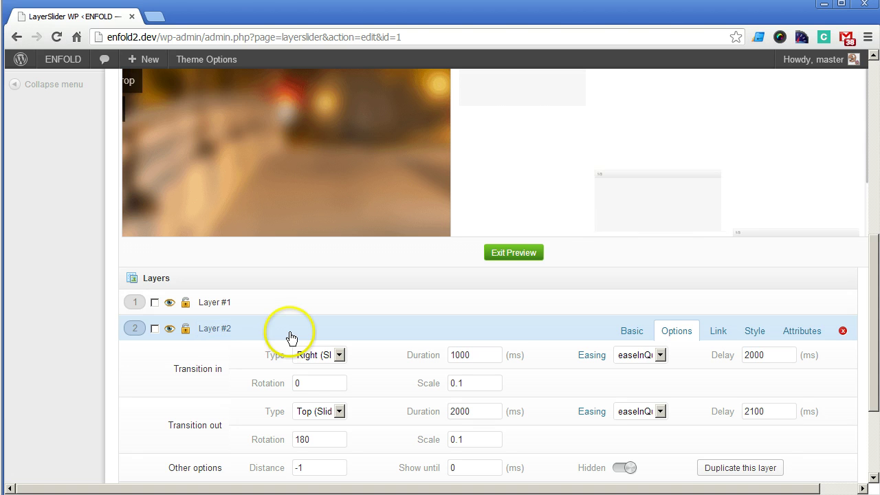
left_click(275, 328)
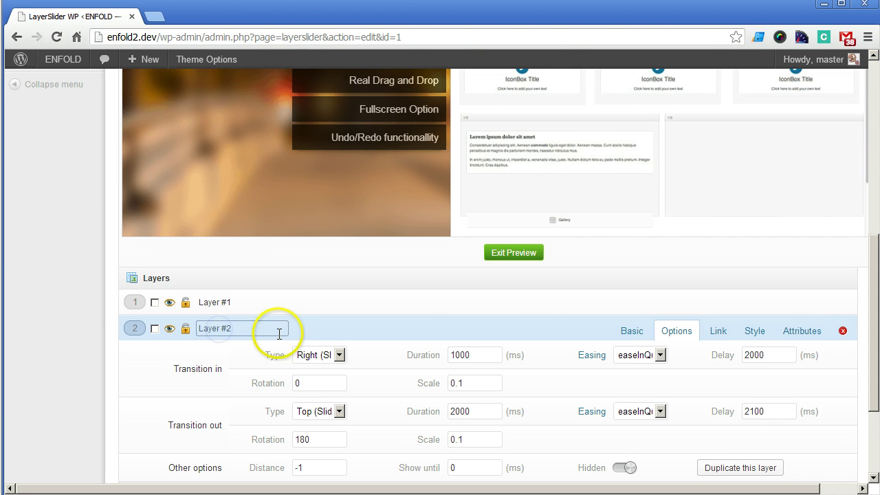
right_click(222, 328)
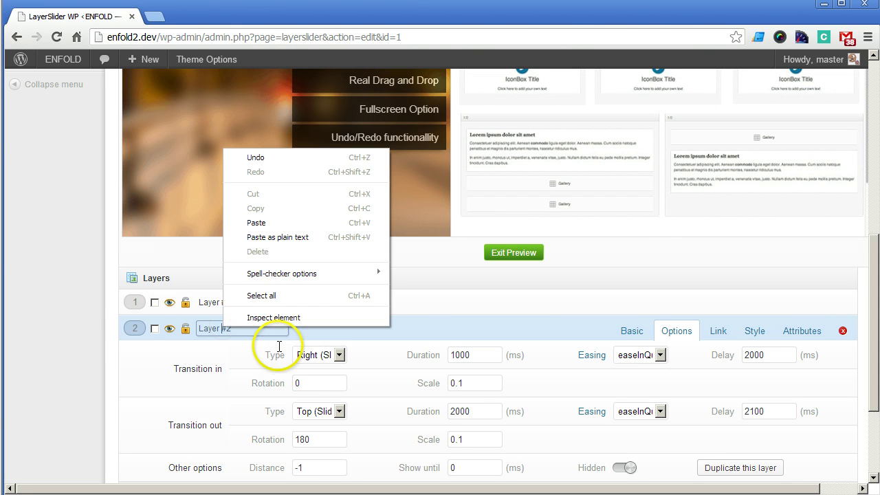
key("Escape")
key("BackSpace")
key("BackSpace")
key("BackSpace")
key("BackSpace")
key("BackSpace")
key("BackSpace")
key("BackSpace")
key("BackSpace")
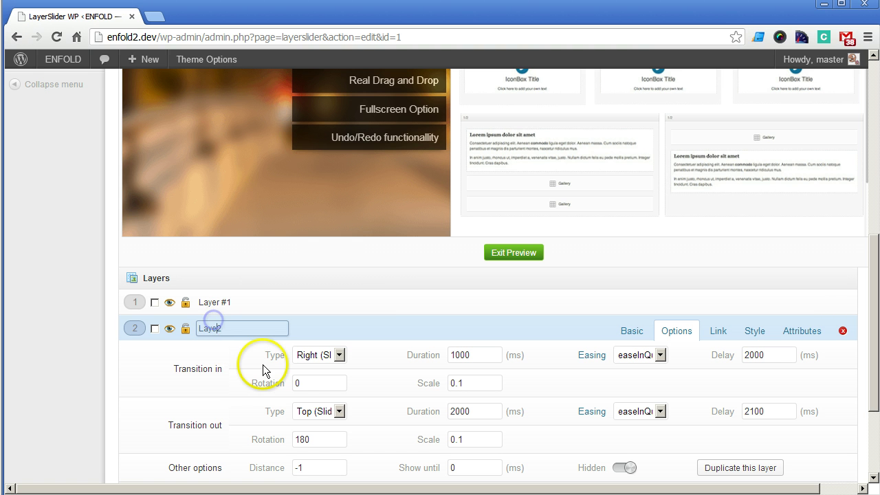
type("cdffgv")
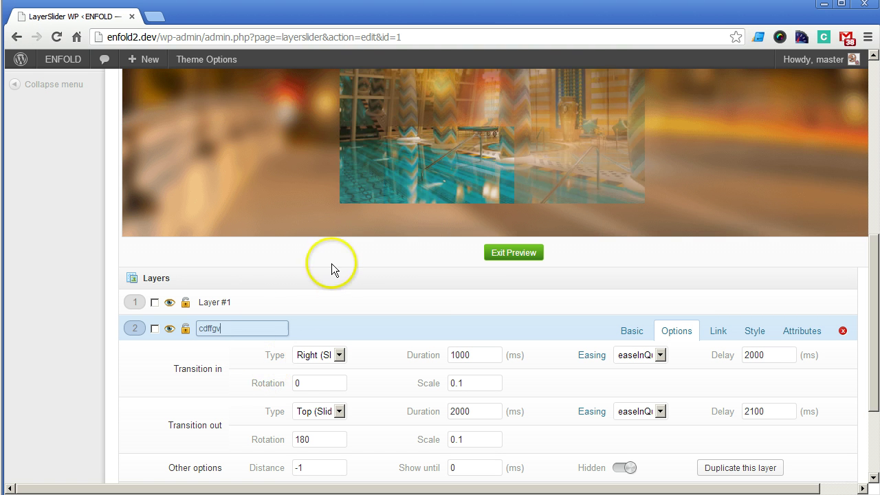
left_click(331, 264)
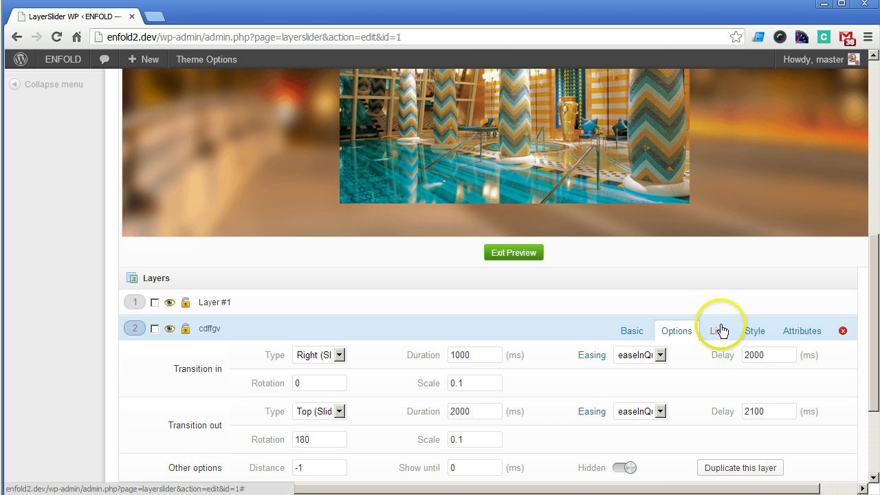
- Set the font size of the "cdffgv" heading layer to 23px in its style settings
left_click(751, 332)
scroll(612, 342, "down", 2)
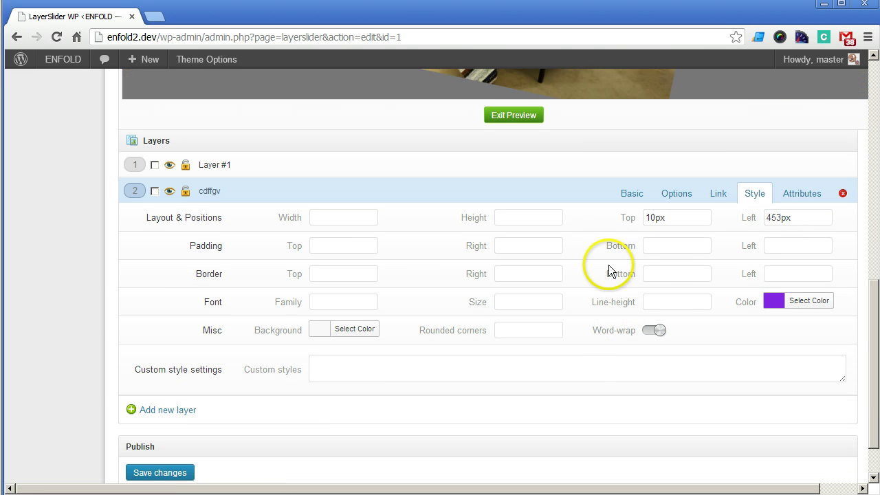
left_click(527, 302)
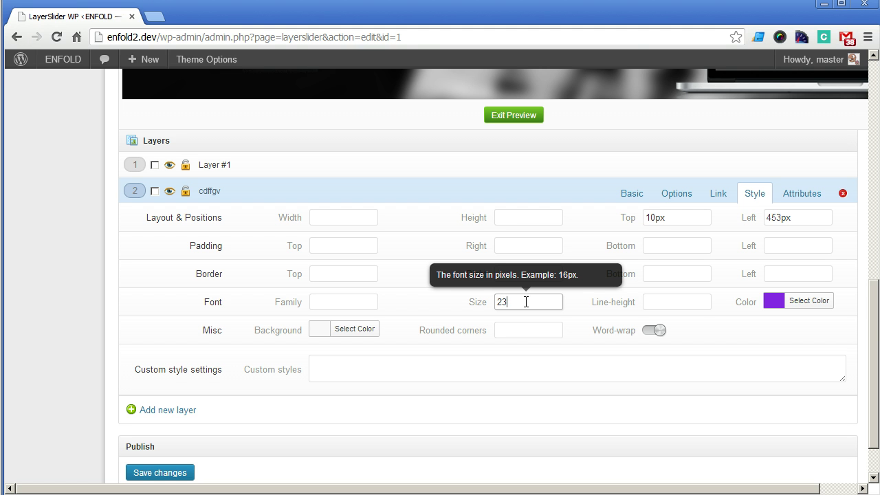
type("23px")
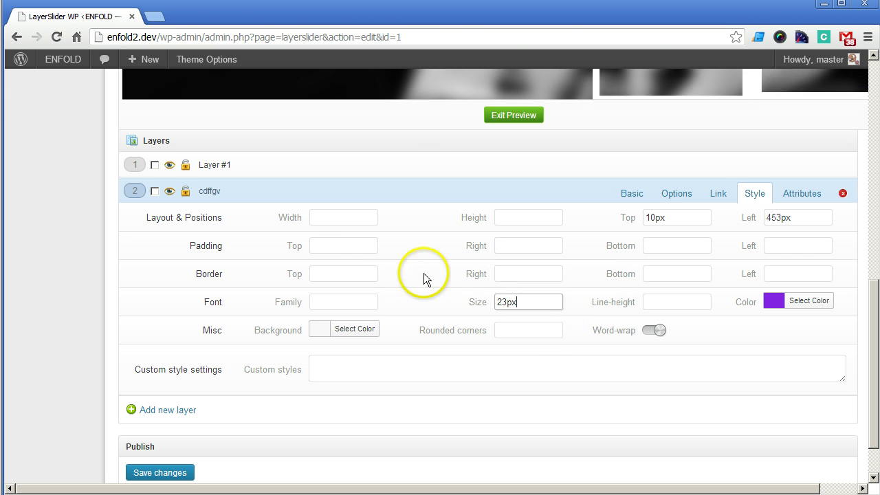
- Give the "cdffgv" layer a top border of "2px solid red"
left_click(340, 272)
left_click(257, 283)
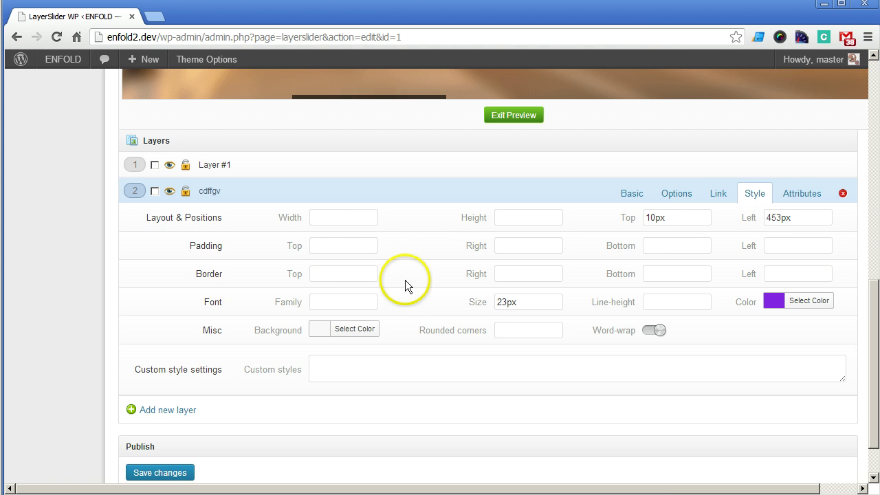
left_click(336, 275)
type("2")
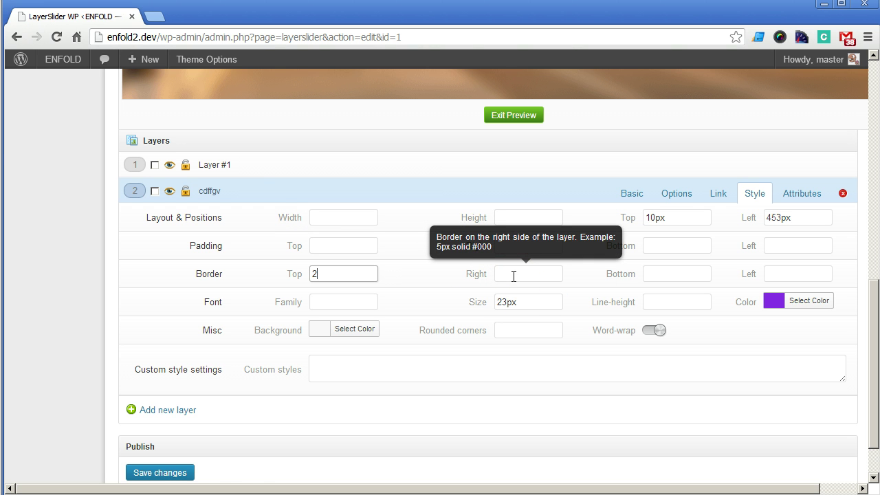
type("px solid")
key("BackSpace")
type("id red")
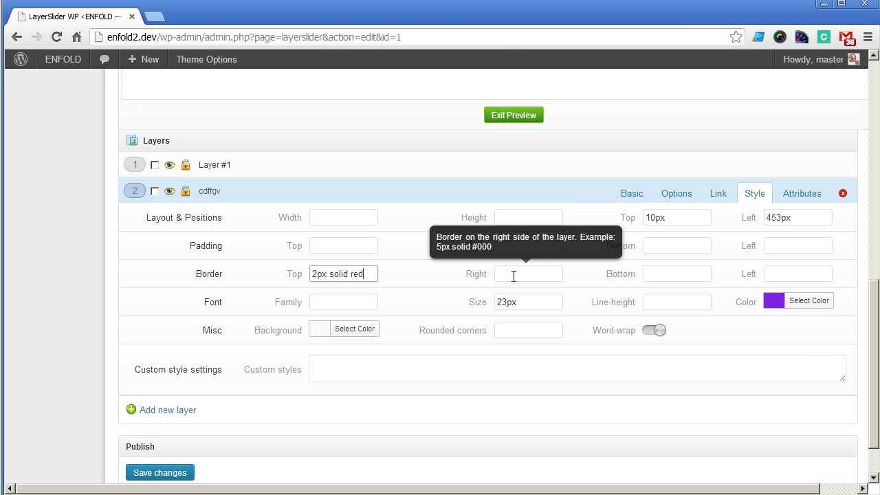
- Exit the slider preview and check the heading's top border on the slide
scroll(571, 271, "up", 5)
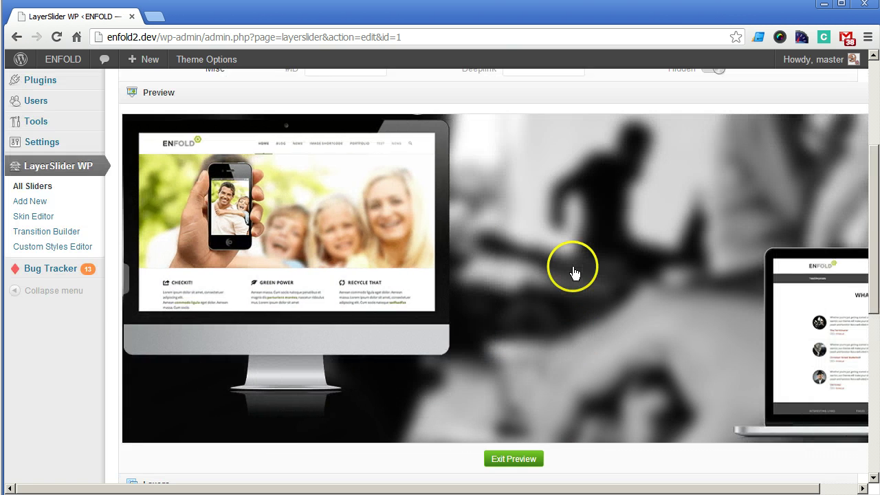
scroll(573, 271, "down", 5)
left_click(515, 110)
scroll(499, 206, "up", 5)
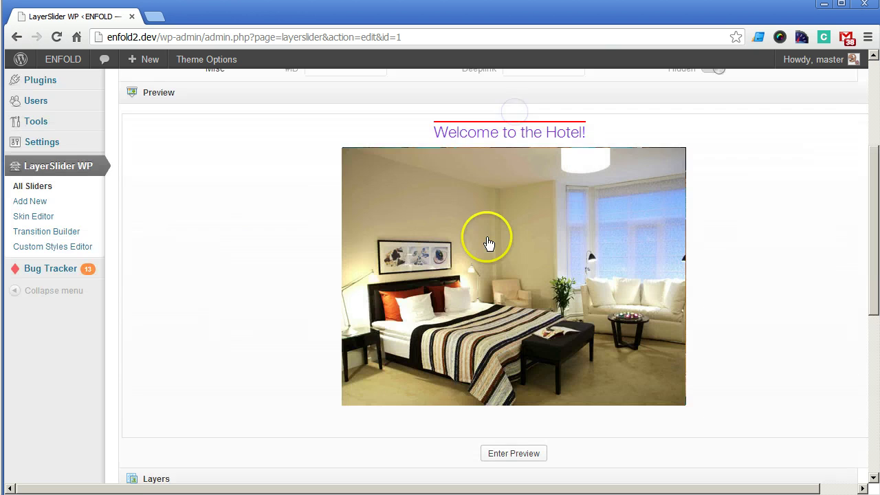
- Copy the "cdffgv" layer's top border value "2px solid red" to its bottom border and set the line height to 23px
scroll(467, 185, "down", 5)
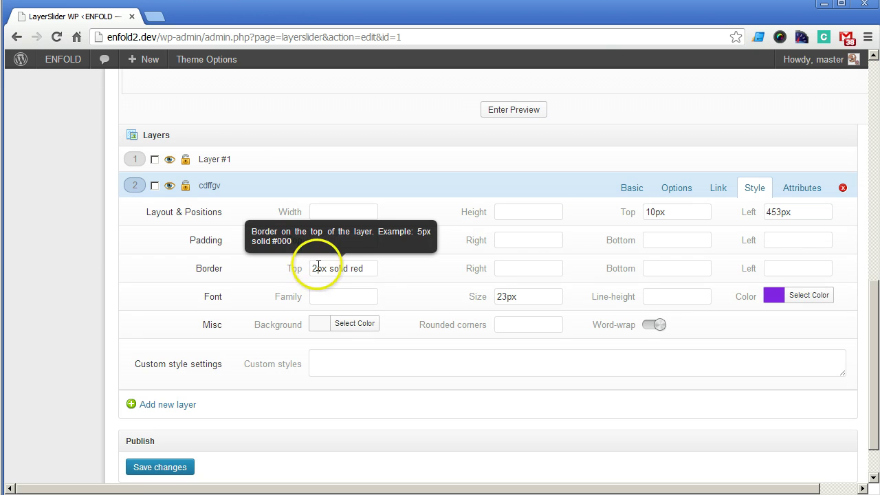
left_click_drag(376, 269, 230, 264)
key("ctrl+c")
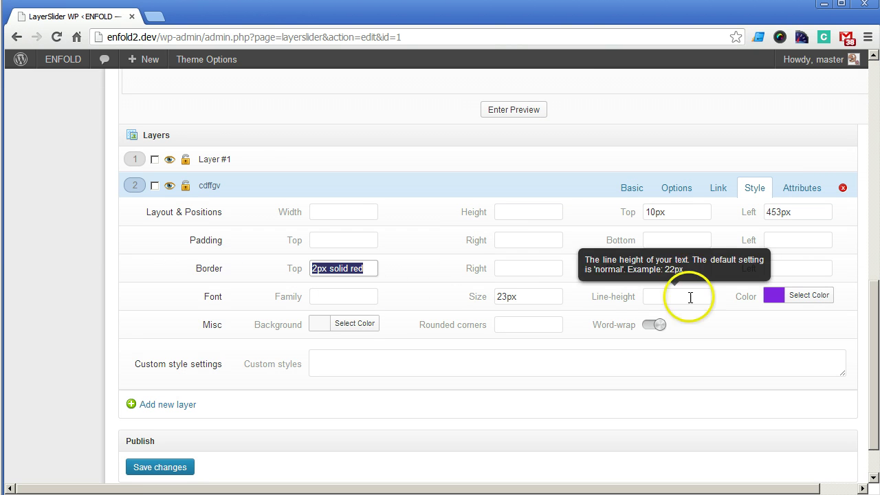
left_click(665, 269)
key("ctrl+v")
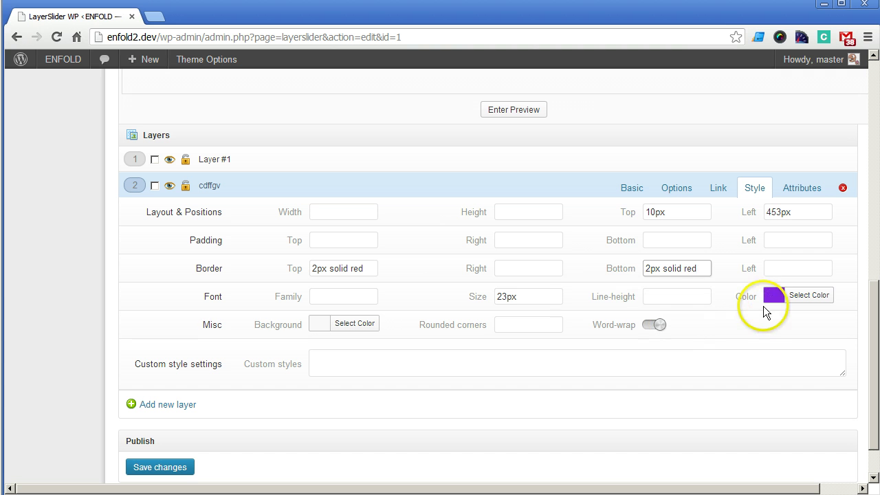
left_click(672, 292)
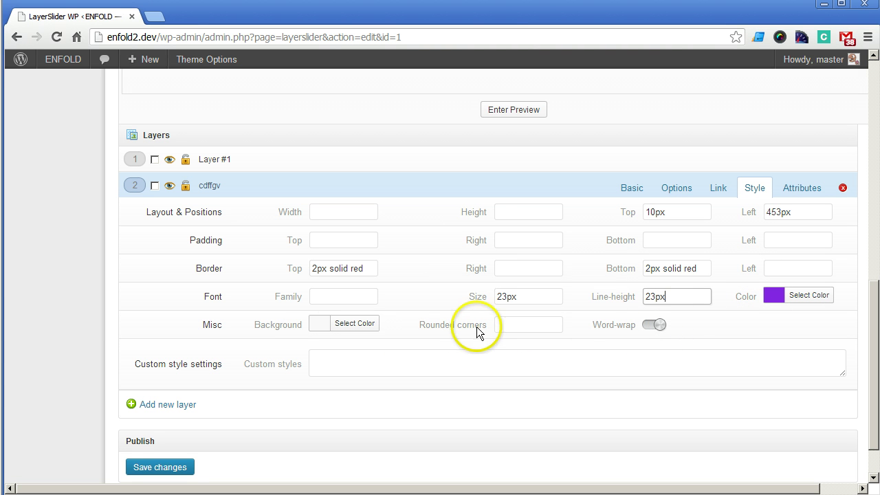
- Give the "cdffgv" layer 10px rounded corners and a green background color, #81d742
left_click(528, 324)
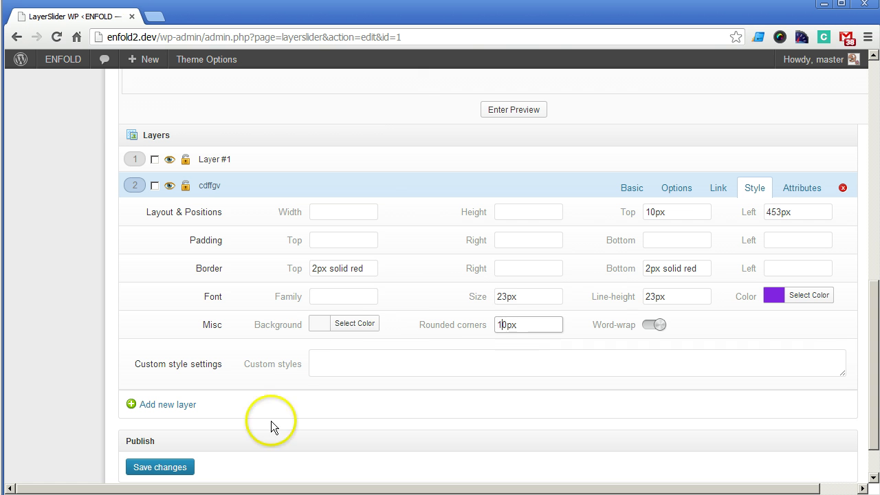
left_click(316, 324)
left_click(321, 265)
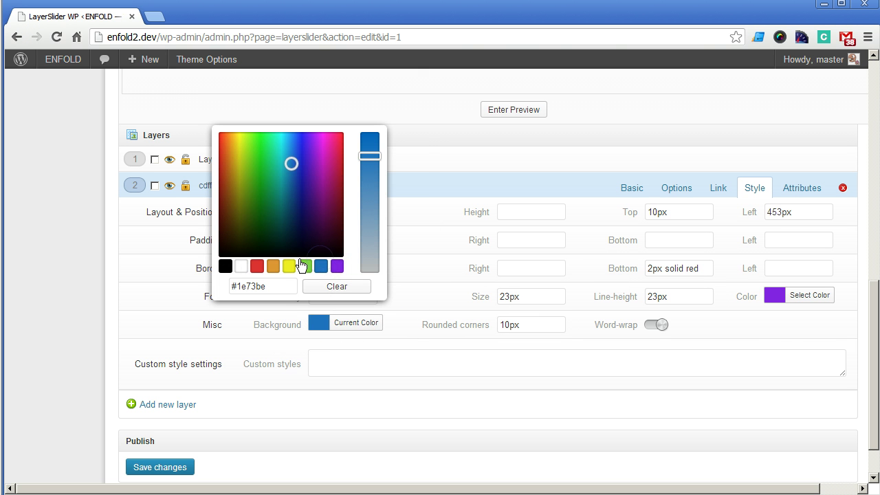
left_click(305, 266)
left_click(268, 409)
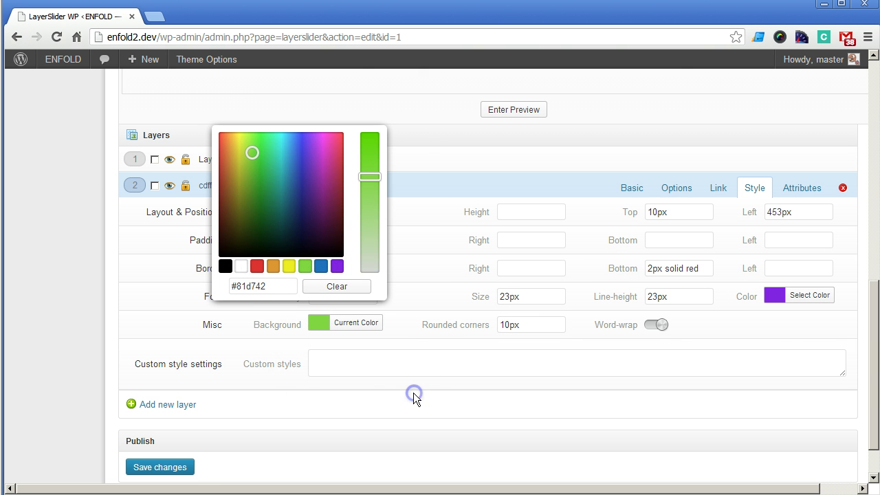
- Check the restyled "Welcome to the Hotel!" heading and move it down onto the hotel room photo
scroll(415, 395, "up", 7)
scroll(433, 390, "down", 3)
scroll(461, 350, "up", 4)
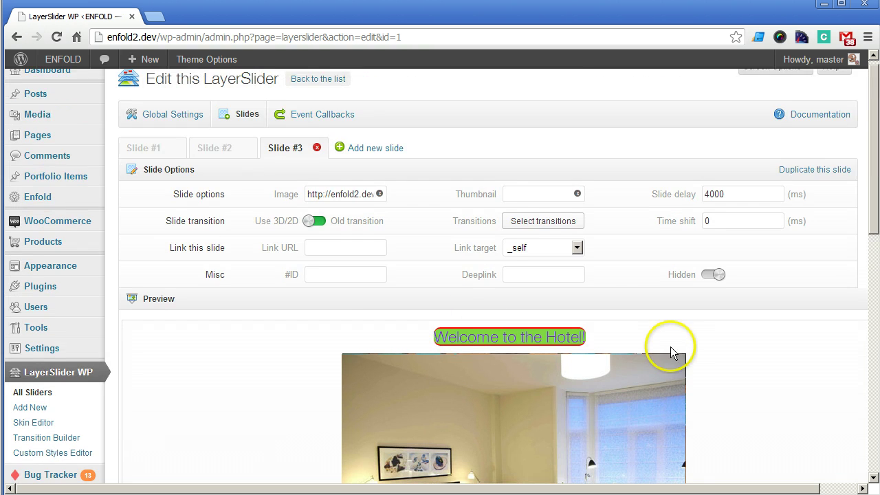
scroll(671, 346, "down", 2)
left_click_drag(507, 198, 516, 340)
scroll(337, 436, "up", 4)
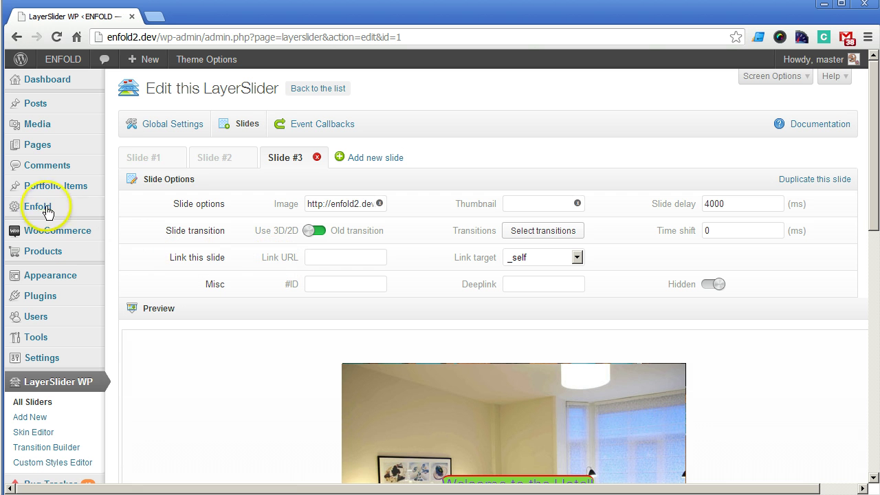
- Create and publish an untitled new page with the Advanced Layout Editor, showing its media elements
mouse_move(38, 147)
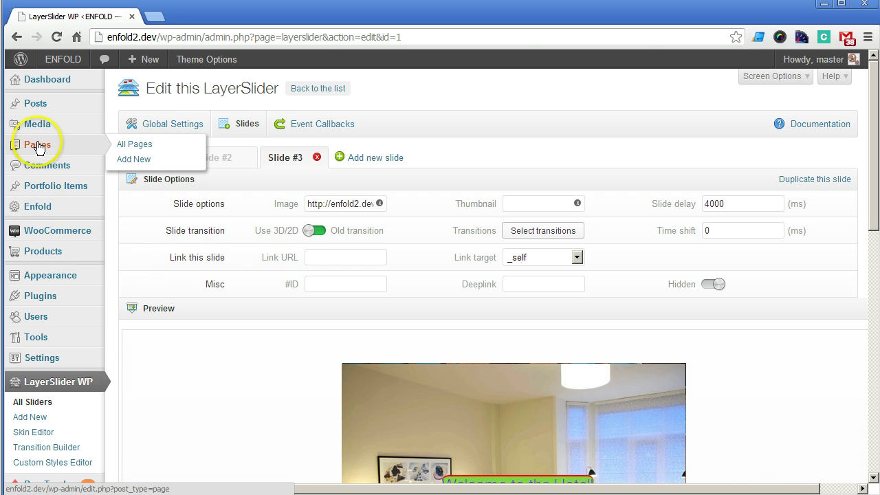
left_click(147, 159)
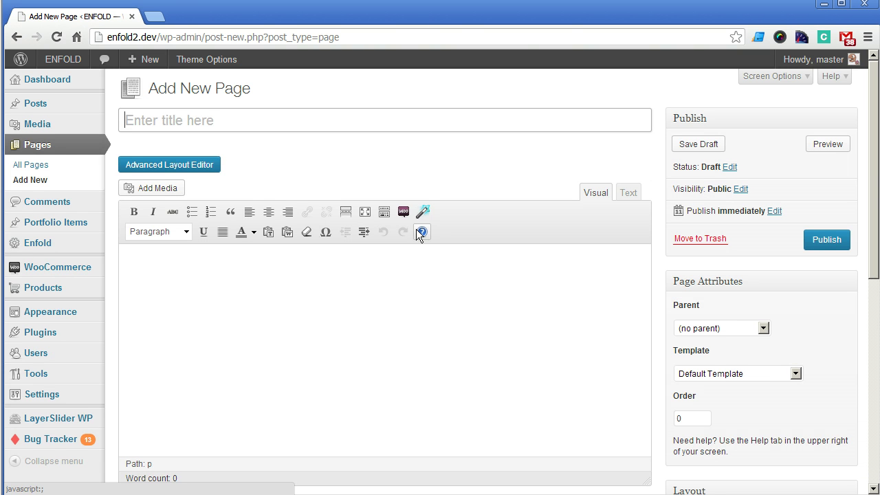
left_click(184, 165)
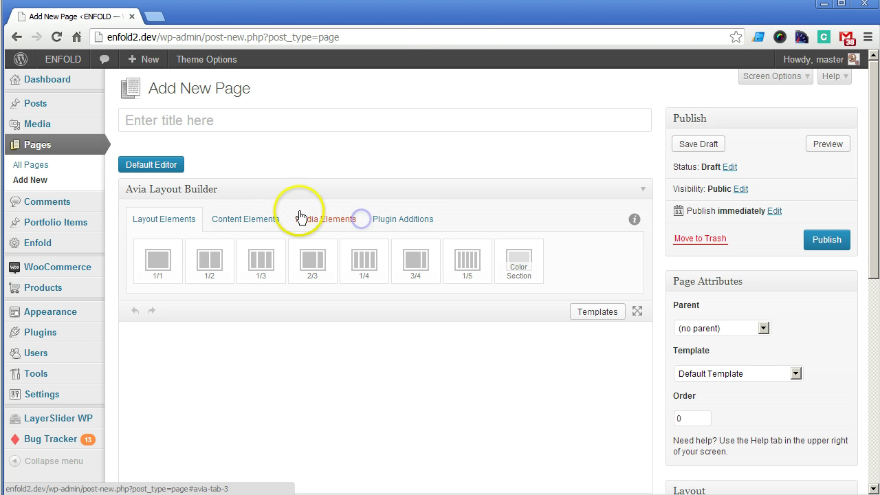
left_click(255, 219)
left_click(303, 219)
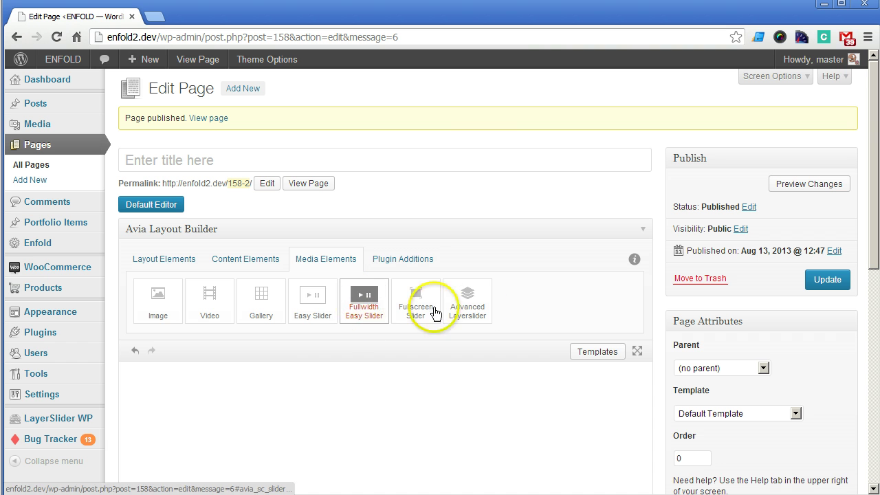
- Add an Advanced Layerslider element with the "Enfold - most beautiful theme ever" slider and update the page
left_click(480, 310)
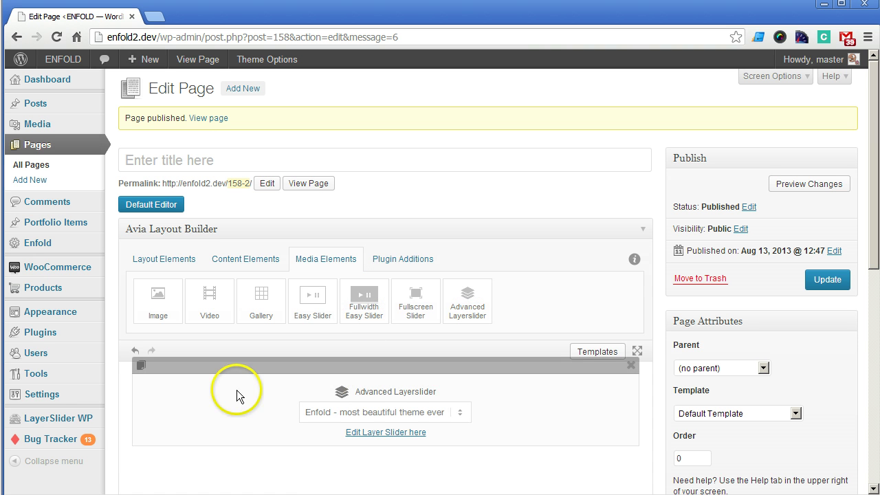
left_click(427, 415)
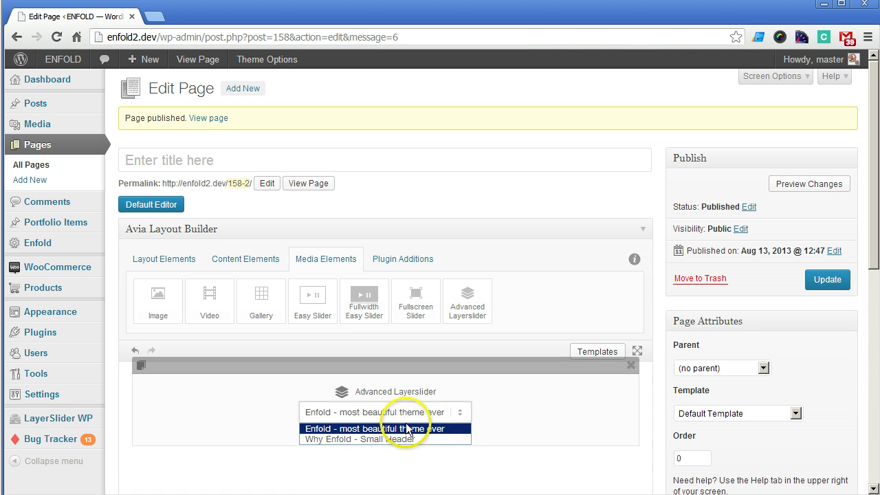
left_click(407, 430)
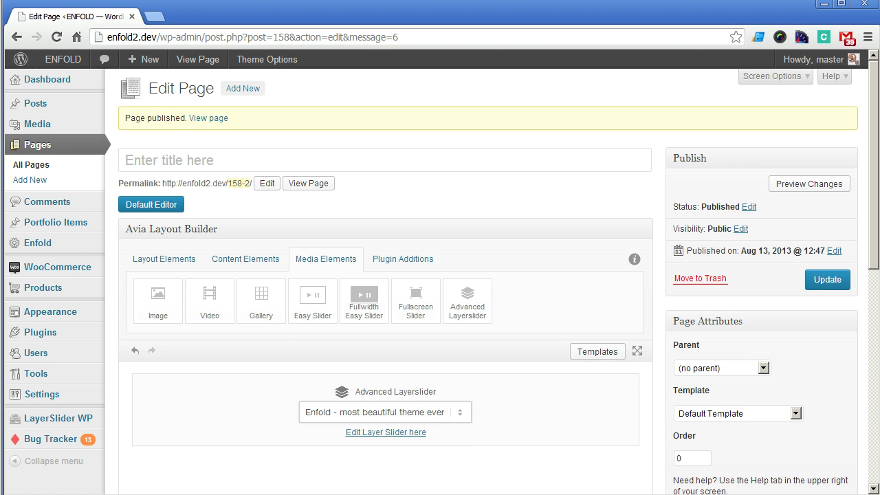
left_click(832, 284)
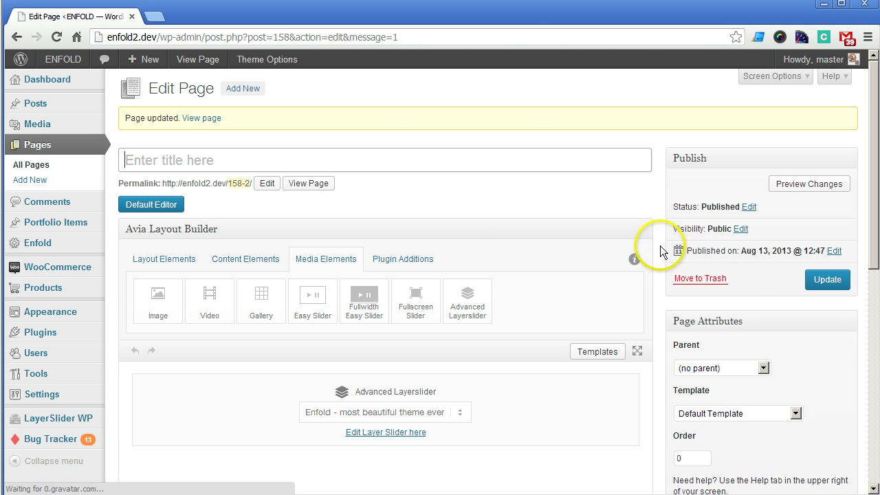
- View the updated page in a new browser tab and check the slider on it
left_click(319, 185)
right_click(319, 185)
left_click(338, 137)
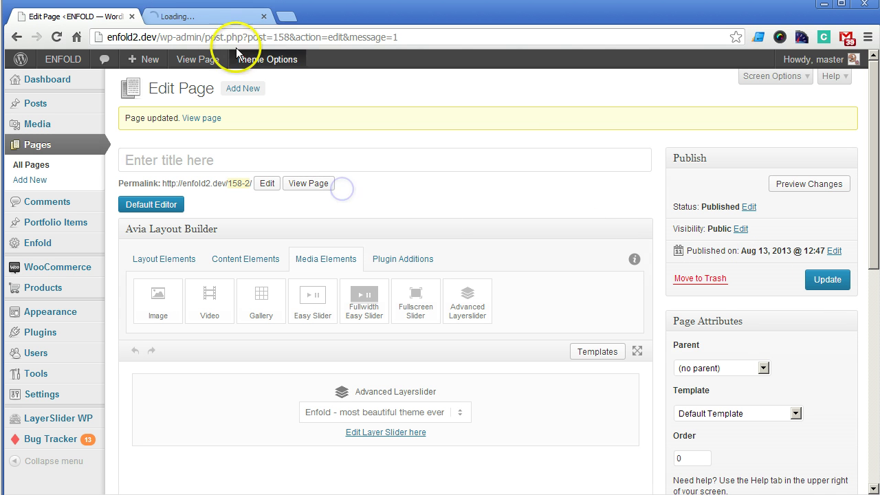
left_click(206, 16)
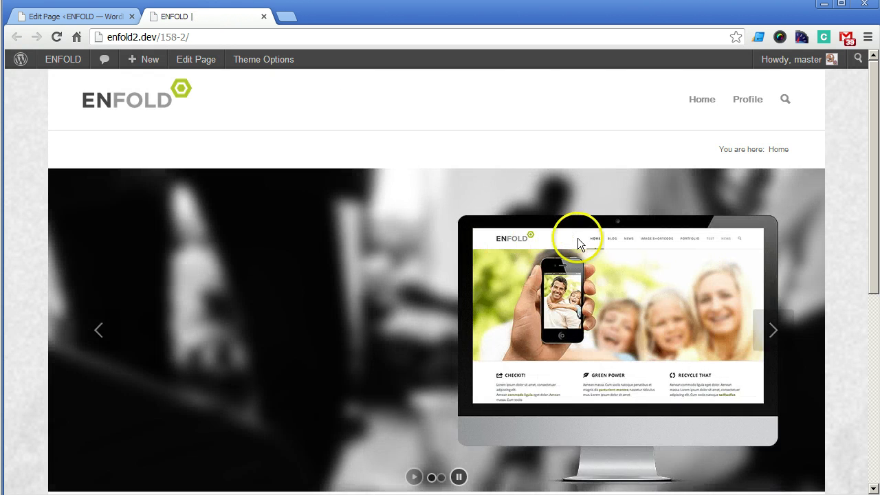
scroll(578, 238, "down", 2)
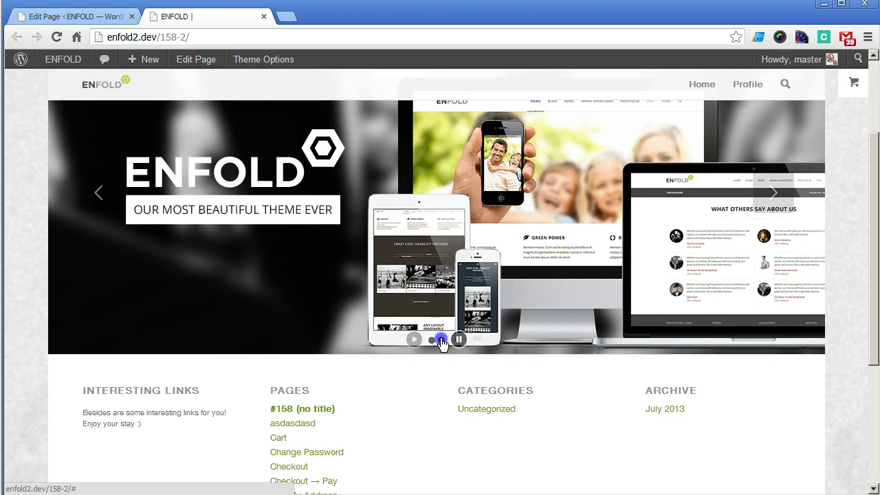